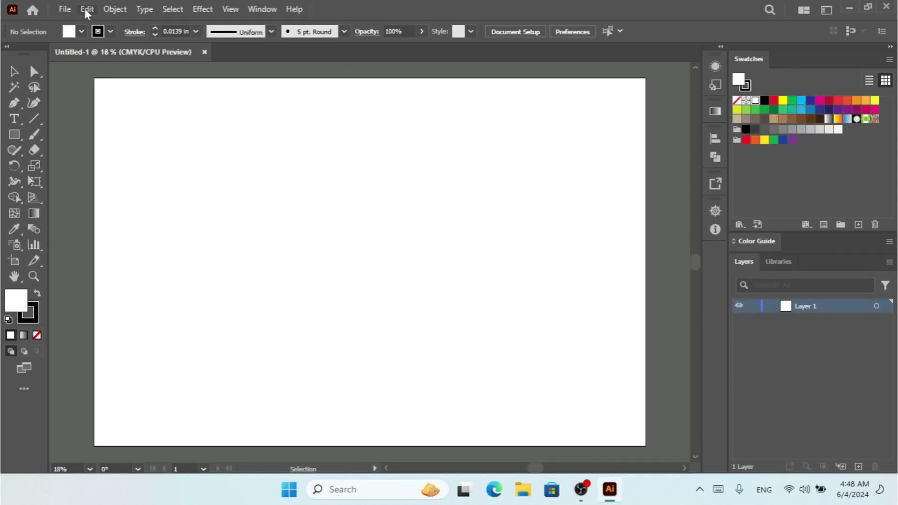
# Open the Edit menu to reach the Keyboard Shortcuts command.
pyautogui.click(86, 9)
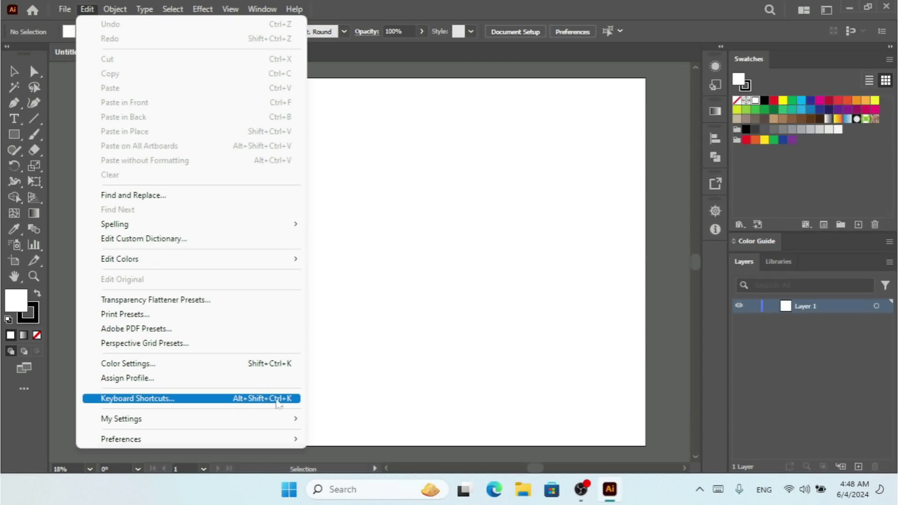
# Open Keyboard Shortcuts on Illustrator Defaults, keep the Tools category, and focus the search field.
pyautogui.click(164, 401)
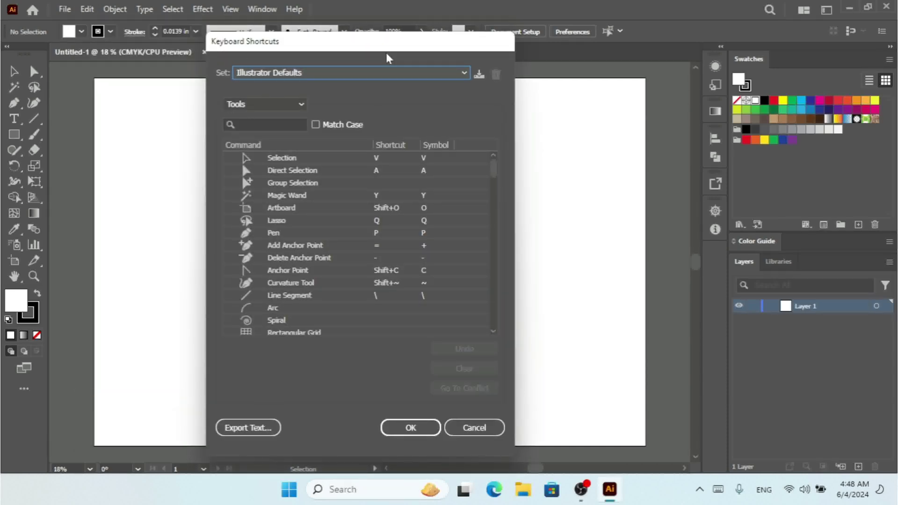
pyautogui.click(276, 110)
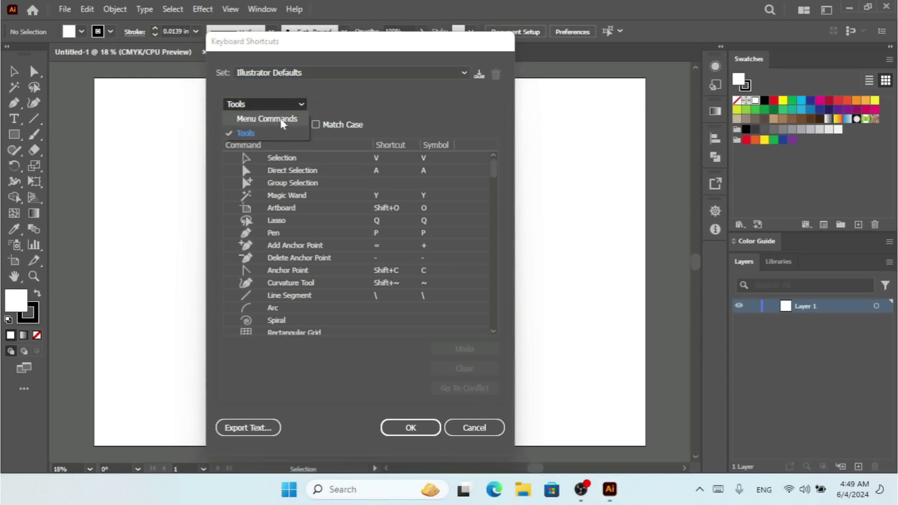
pyautogui.click(231, 134)
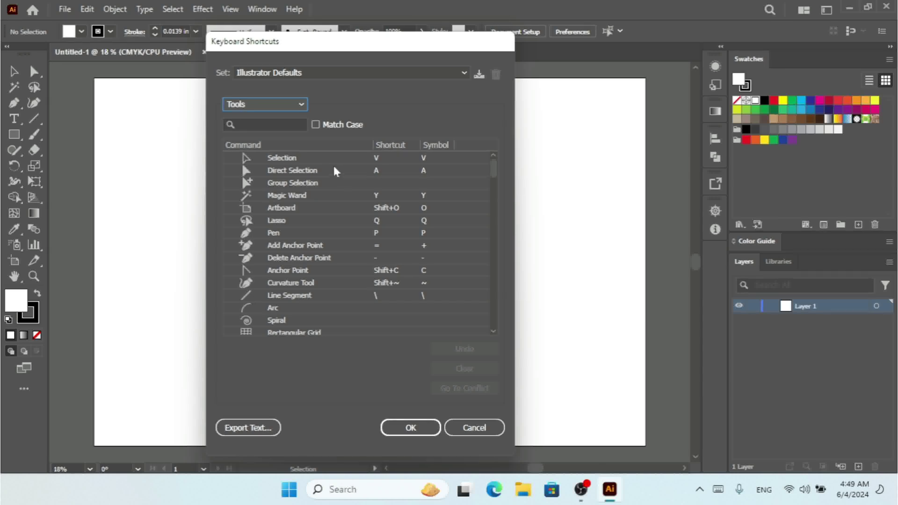
pyautogui.click(259, 123)
# Search tool shortcuts for 'a' and 'm', toggling Match Case on and off.
pyautogui.write('a')
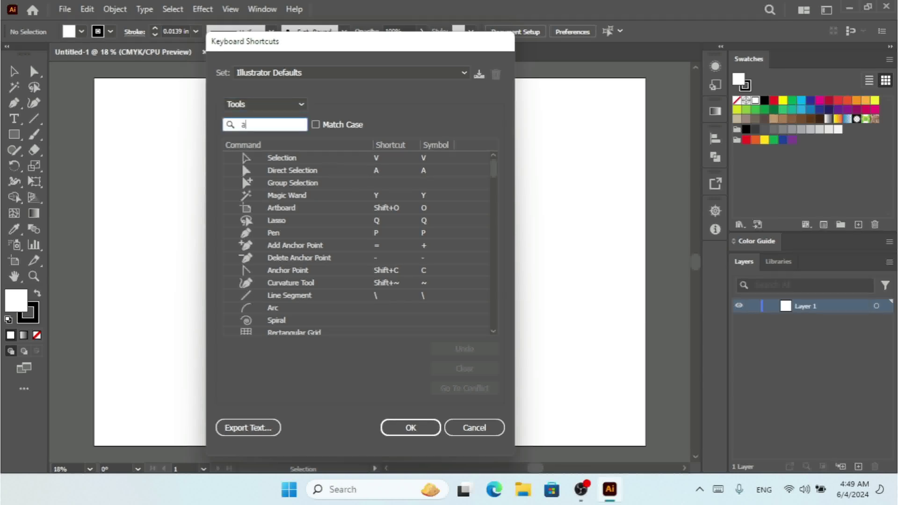
pyautogui.click(317, 124)
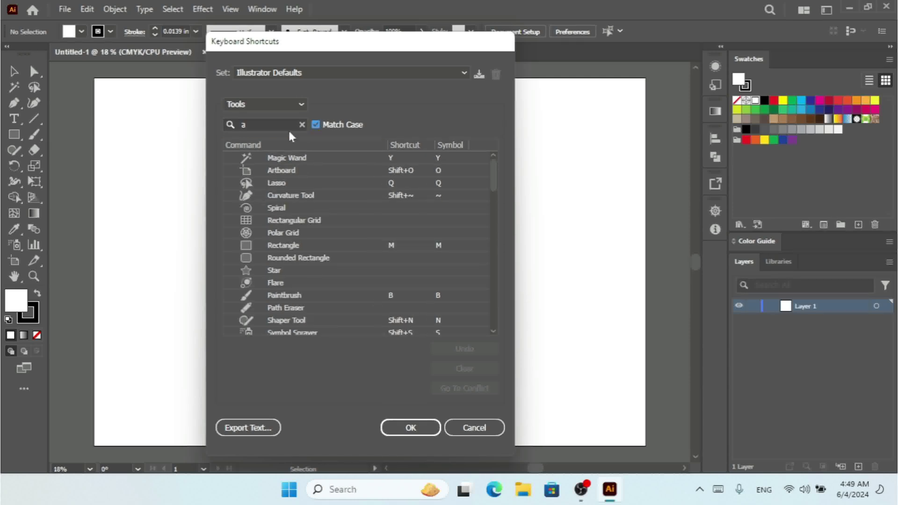
pyautogui.click(253, 122)
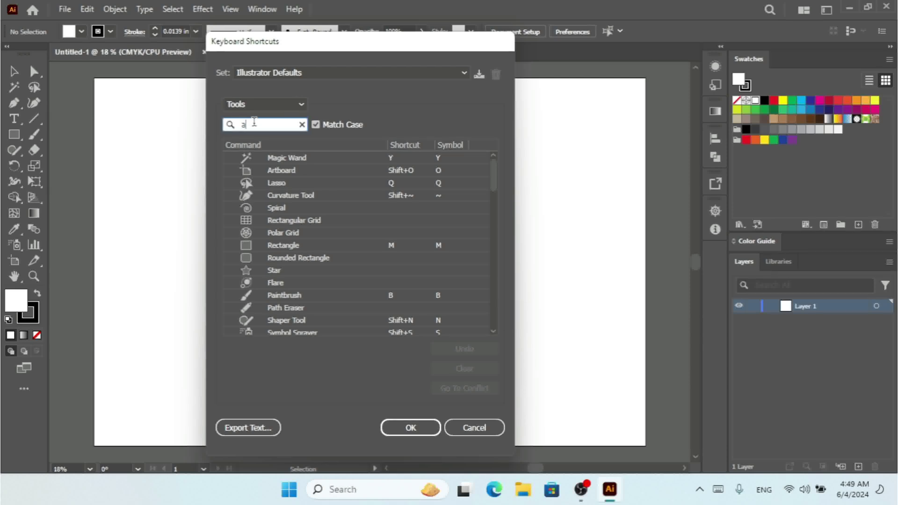
pyautogui.write('m')
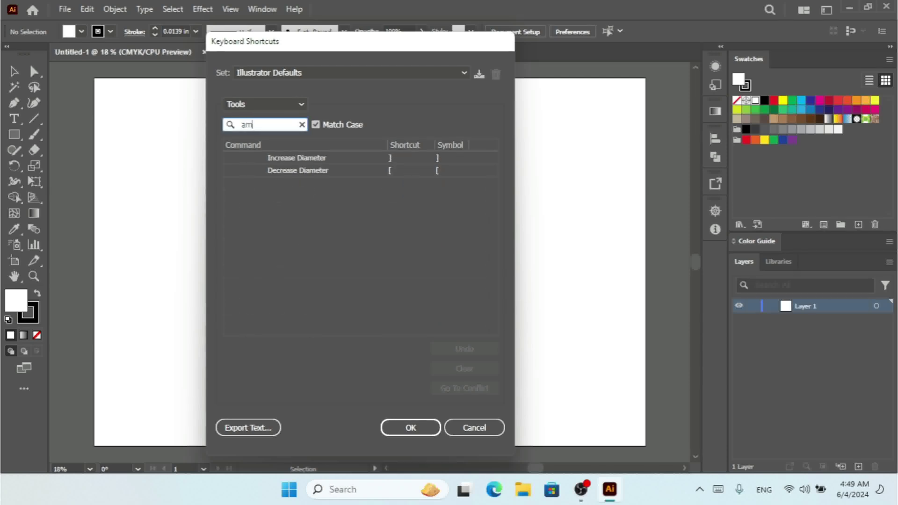
pyautogui.click(302, 124)
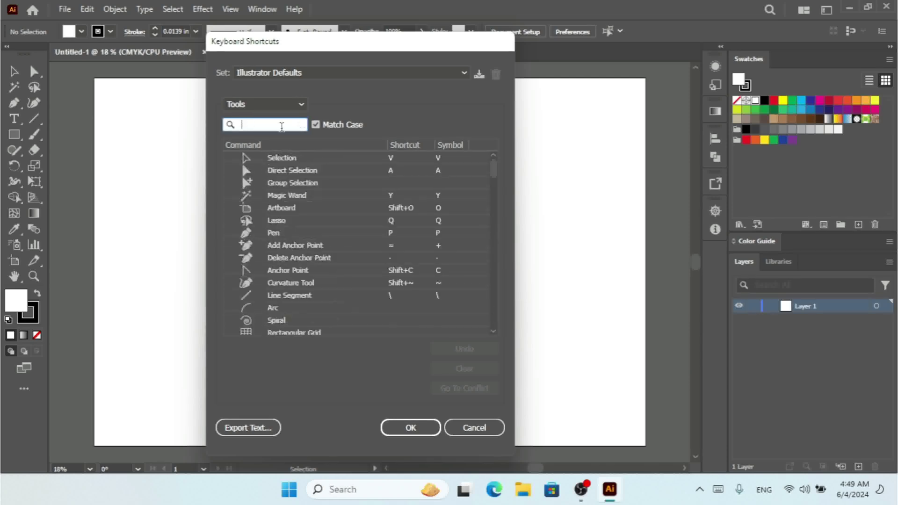
pyautogui.click(315, 125)
# Search 'y' case-sensitively, clear the search, and select the Direct Selection shortcut.
pyautogui.click(295, 122)
pyautogui.write('y')
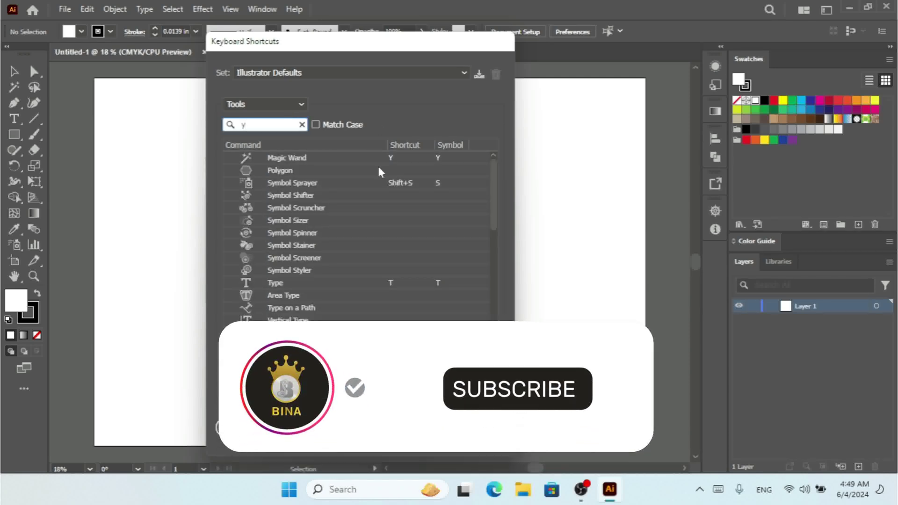
pyautogui.click(333, 122)
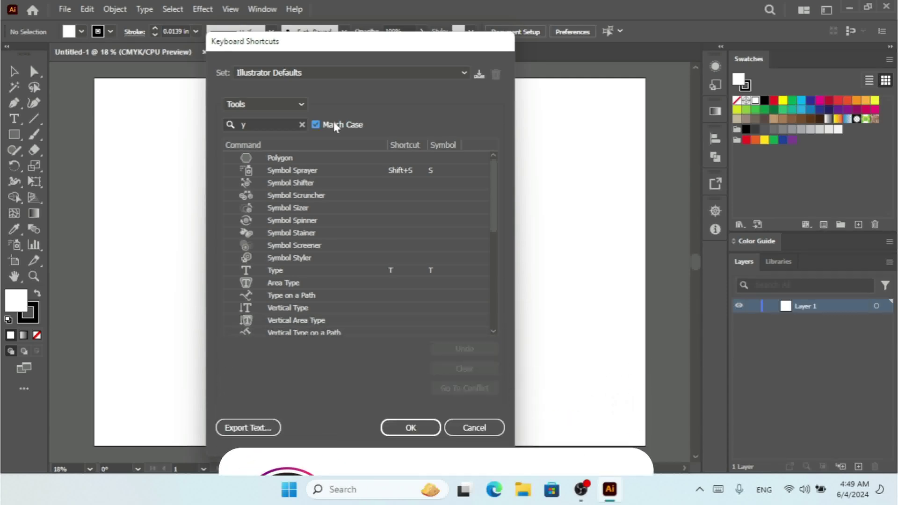
pyautogui.click(278, 124)
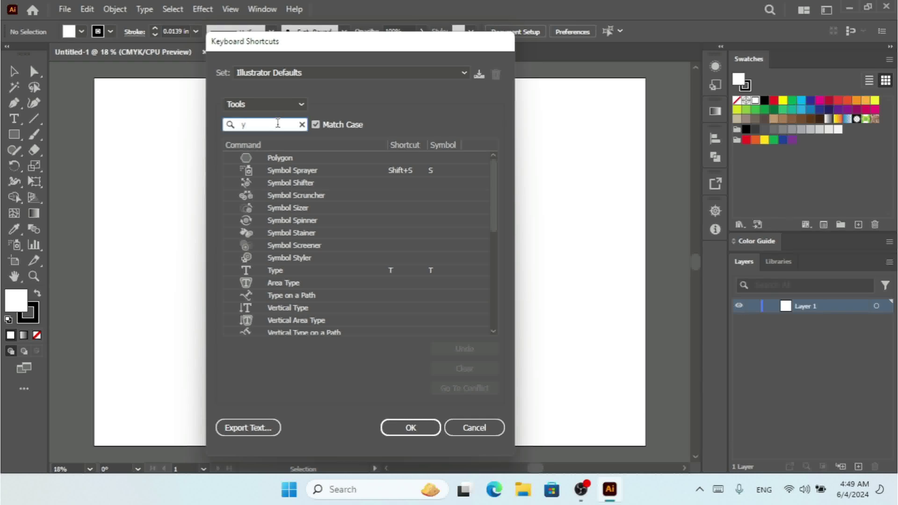
pyautogui.press('BackSpace')
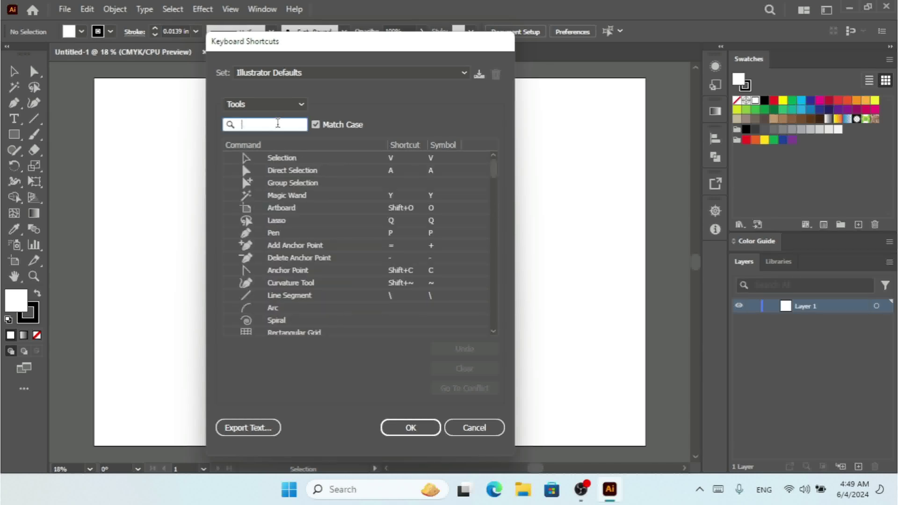
pyautogui.click(301, 174)
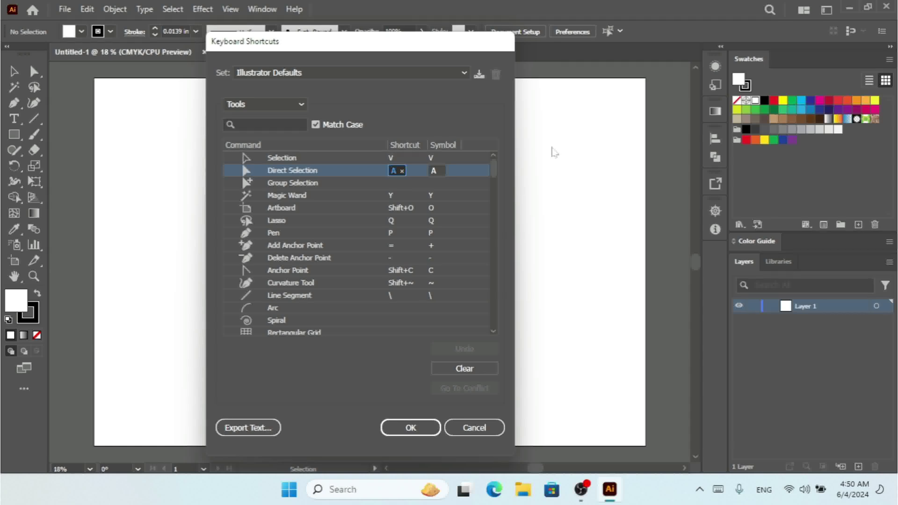
# Try W for Direct Selection, view the Blend tool conflict, then assign 1 instead.
pyautogui.press('w')
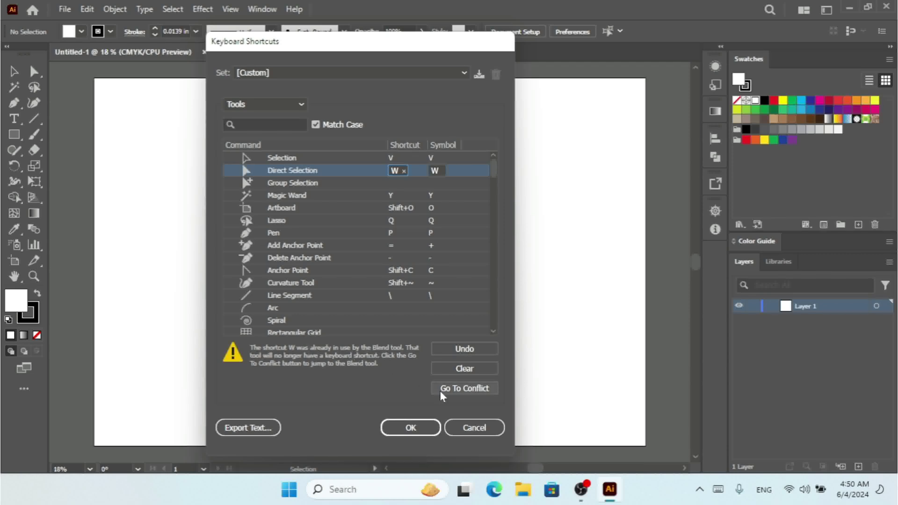
pyautogui.click(453, 389)
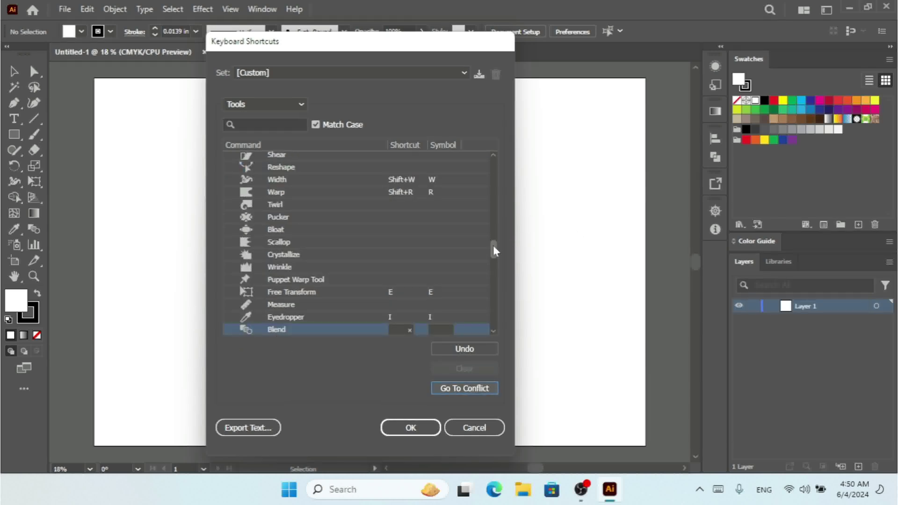
pyautogui.moveTo(494, 247); pyautogui.dragTo(503, 168)
pyautogui.click(393, 172)
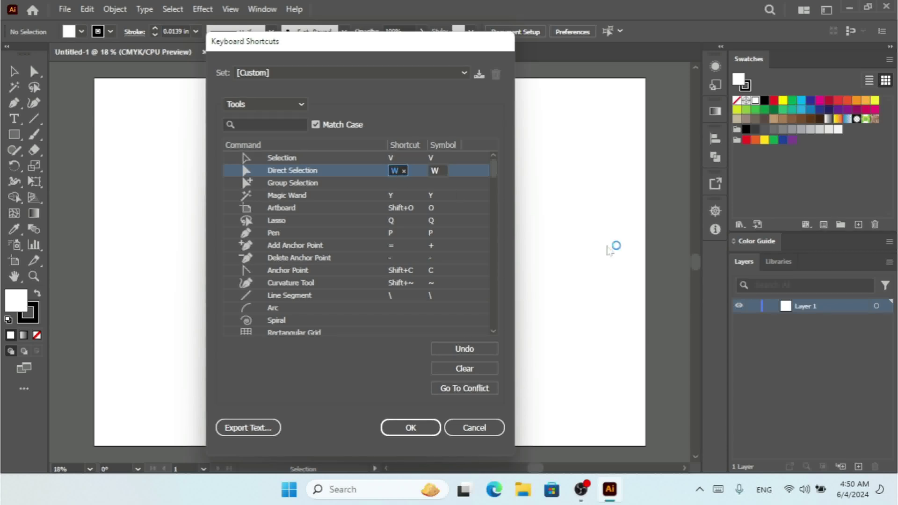
pyautogui.press('1')
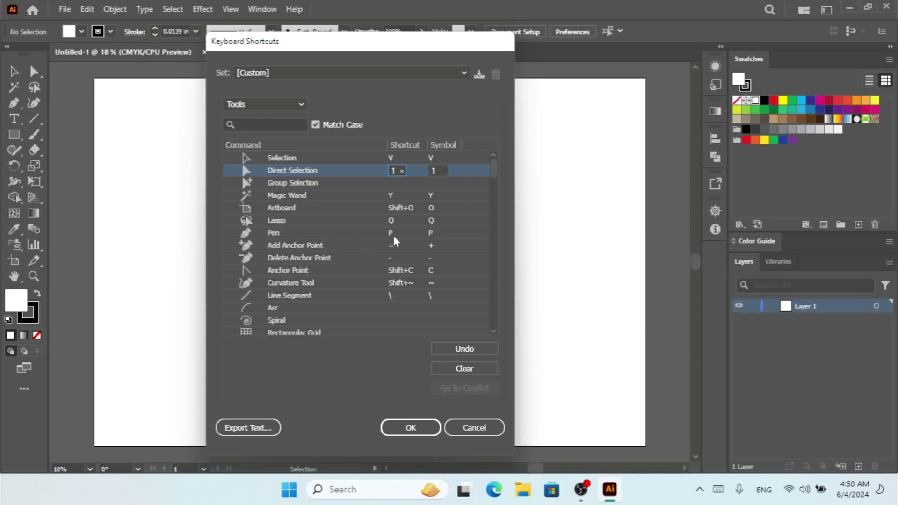
# Confirm the shortcut changes and save the keyset as 'My Set For Tools'.
pyautogui.click(411, 430)
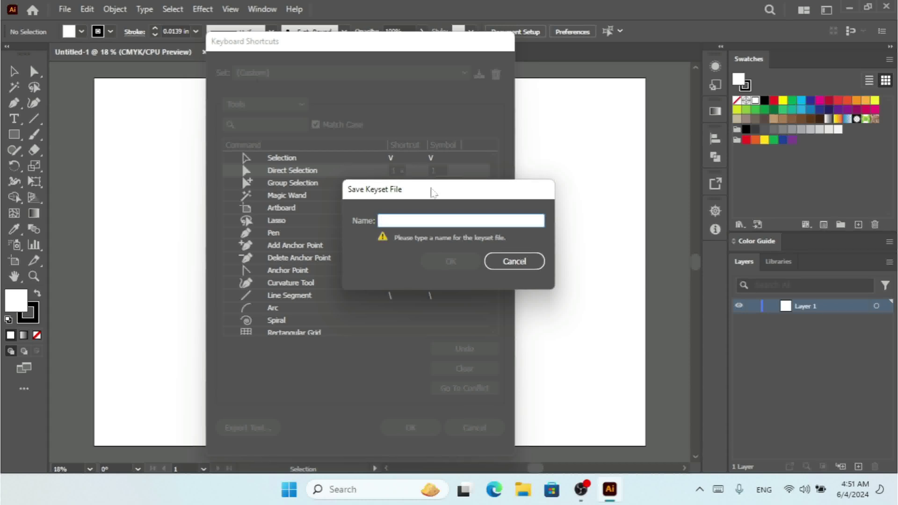
pyautogui.write('My')
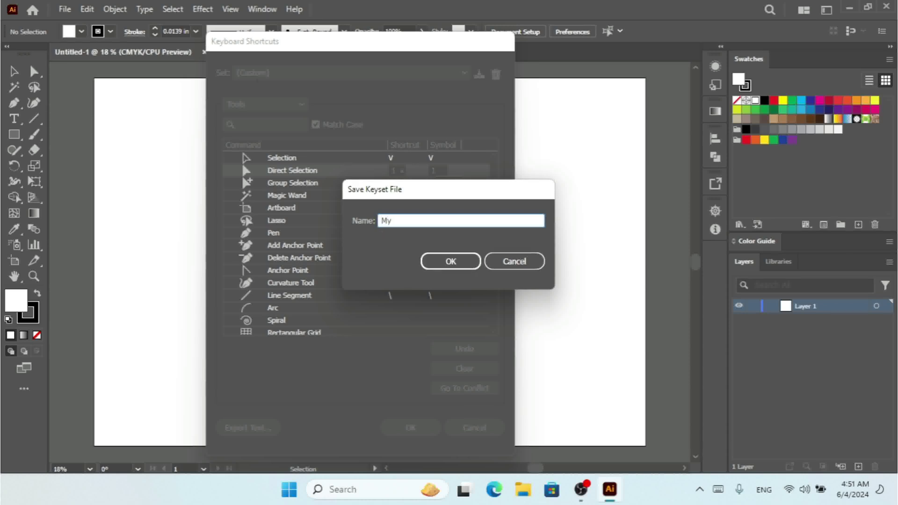
pyautogui.write(' Set For Tools')
pyautogui.click(442, 267)
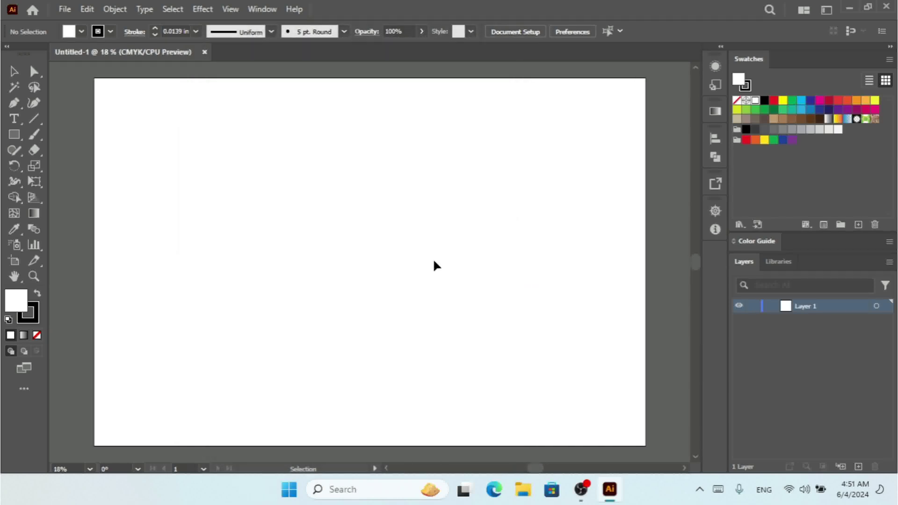
# Reopen Keyboard Shortcuts on My Set For Tools showing Menu Commands with File expanded.
pyautogui.click(87, 9)
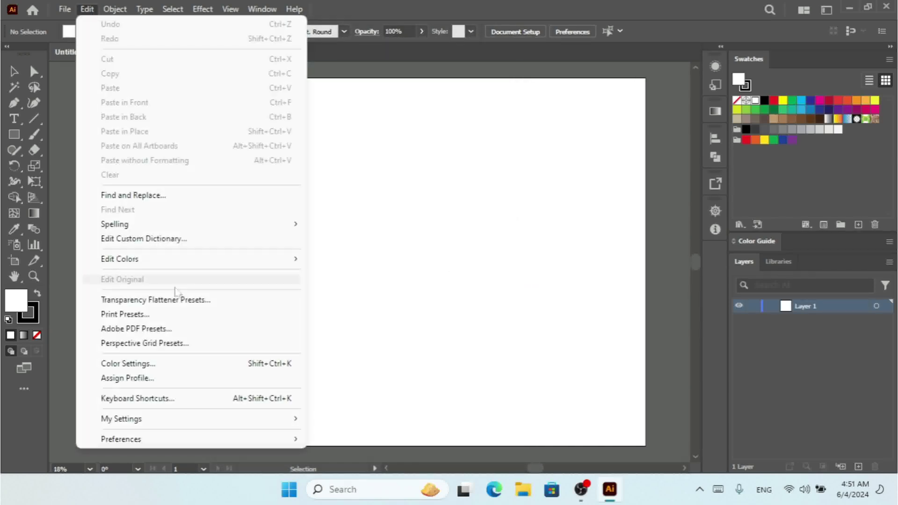
pyautogui.click(140, 398)
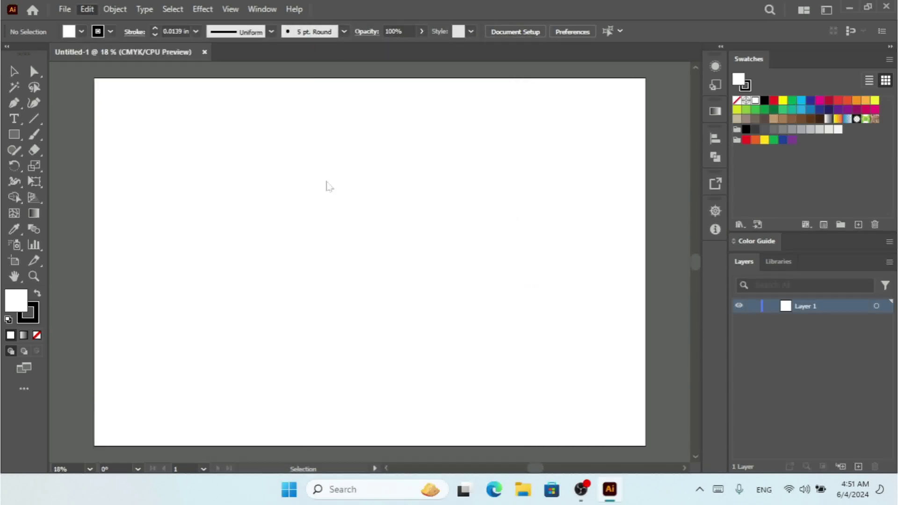
pyautogui.click(331, 72)
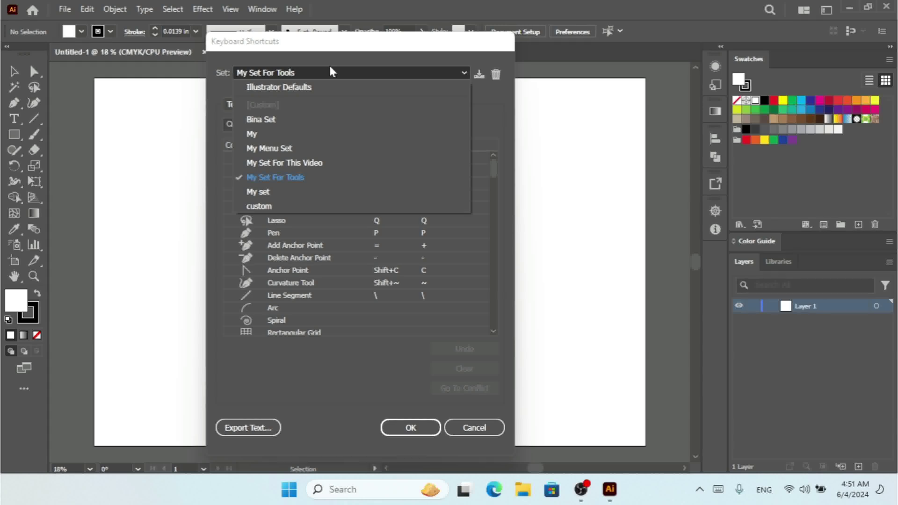
pyautogui.click(332, 72)
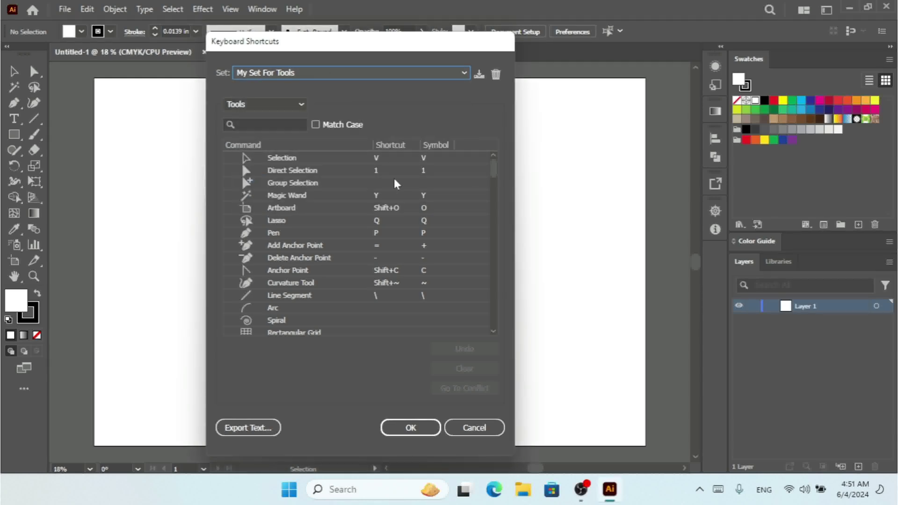
pyautogui.click(294, 107)
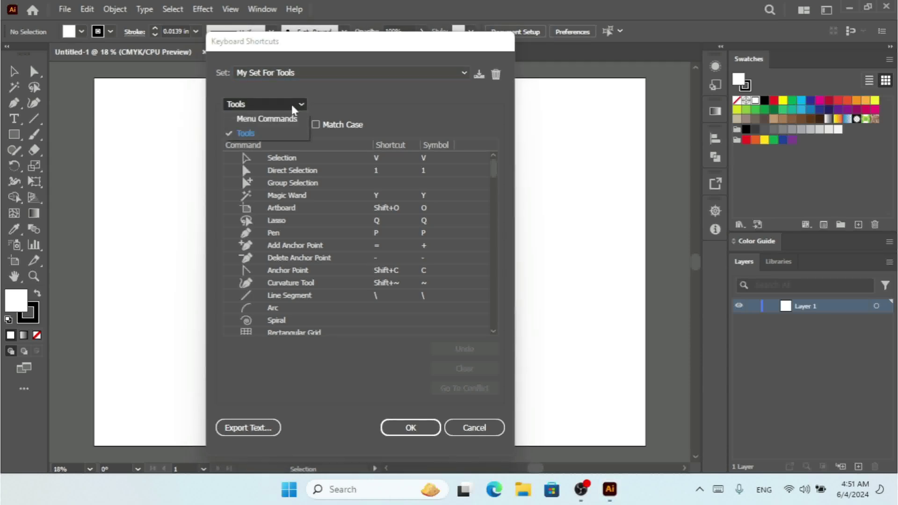
pyautogui.click(289, 119)
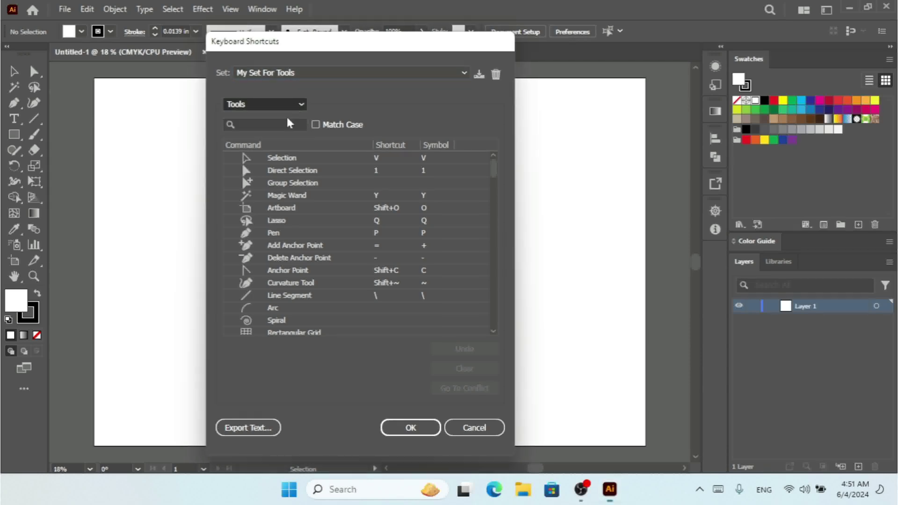
pyautogui.click(231, 158)
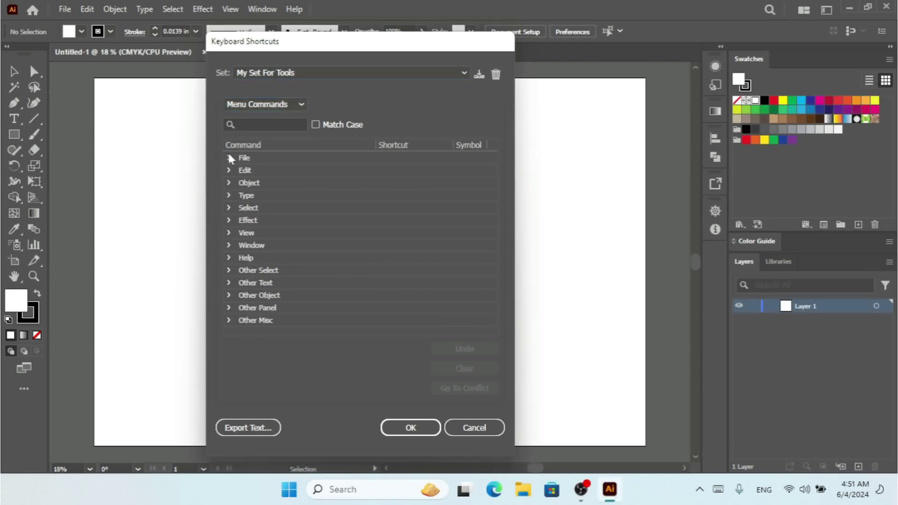
# Change the New command's shortcut to Ctrl+M and overwrite My Set For Tools.
pyautogui.click(400, 170)
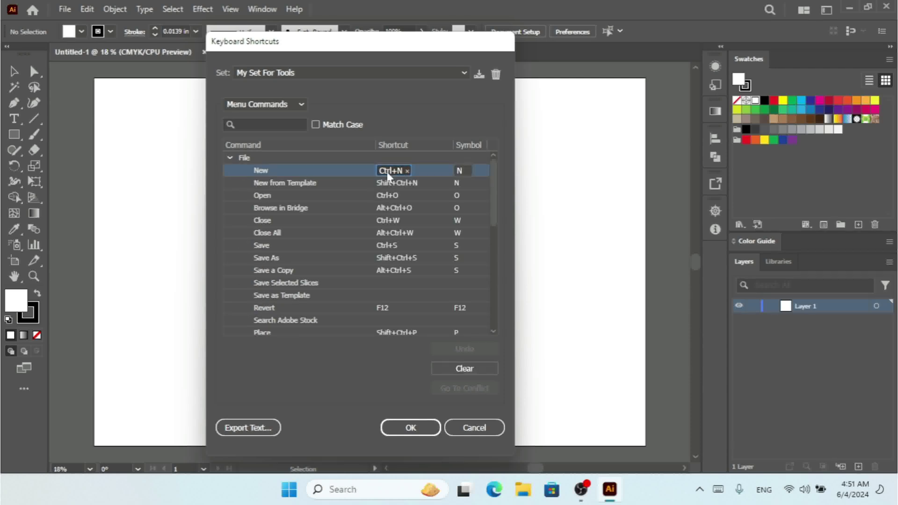
pyautogui.click(387, 172)
pyautogui.hotkey('ctrl', 'm')
pyautogui.click(410, 428)
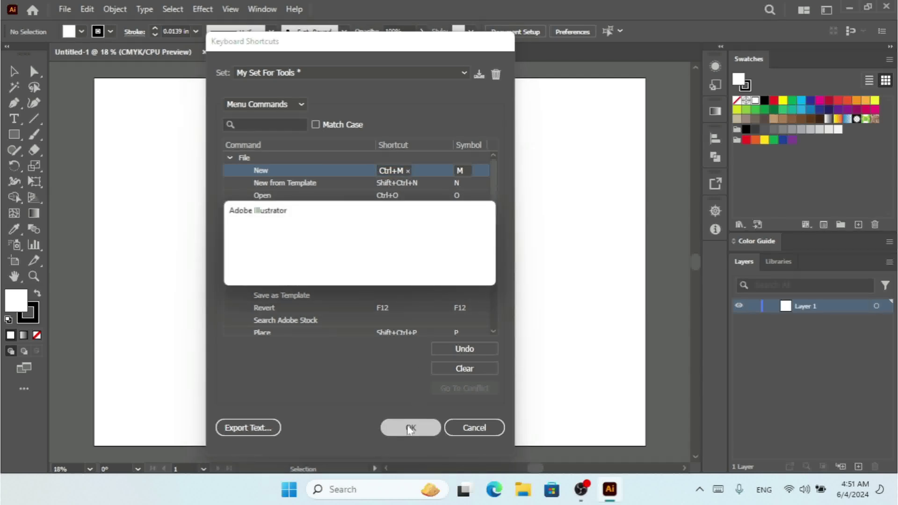
pyautogui.click(400, 270)
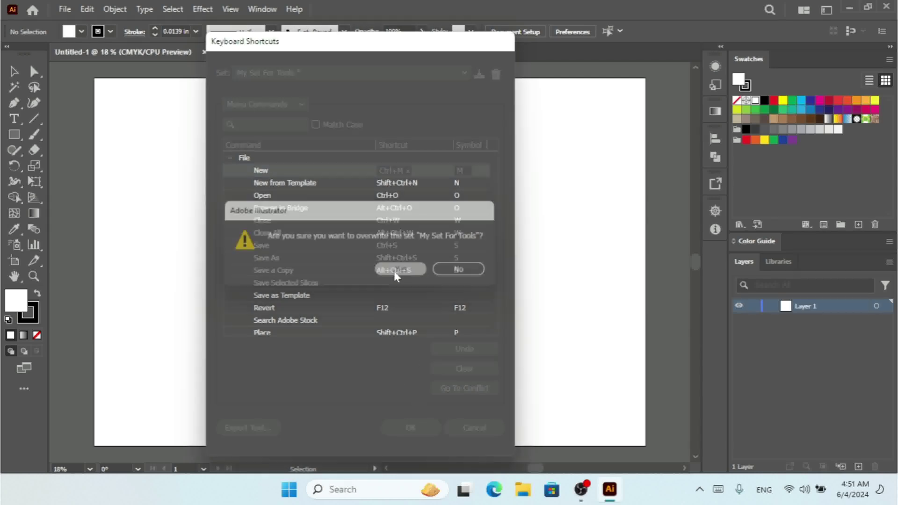
# Switch to the Direct Selection tool and reopen Keyboard Shortcuts on My Set For Tools.
pyautogui.click(65, 10)
pyautogui.press('Right')
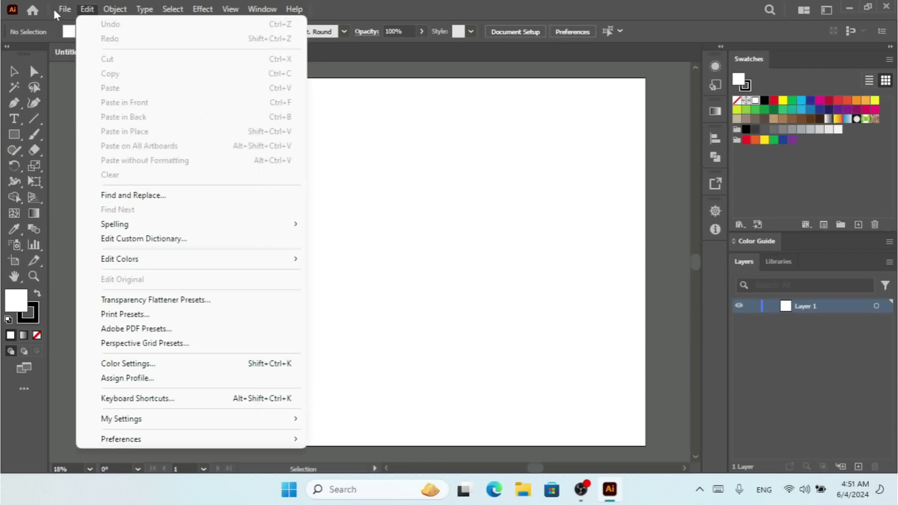
pyautogui.press('Left')
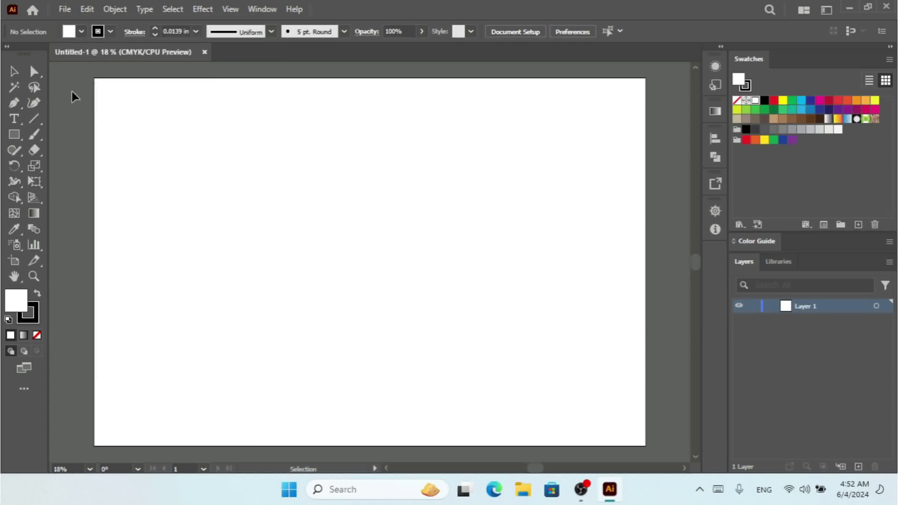
pyautogui.click(36, 72)
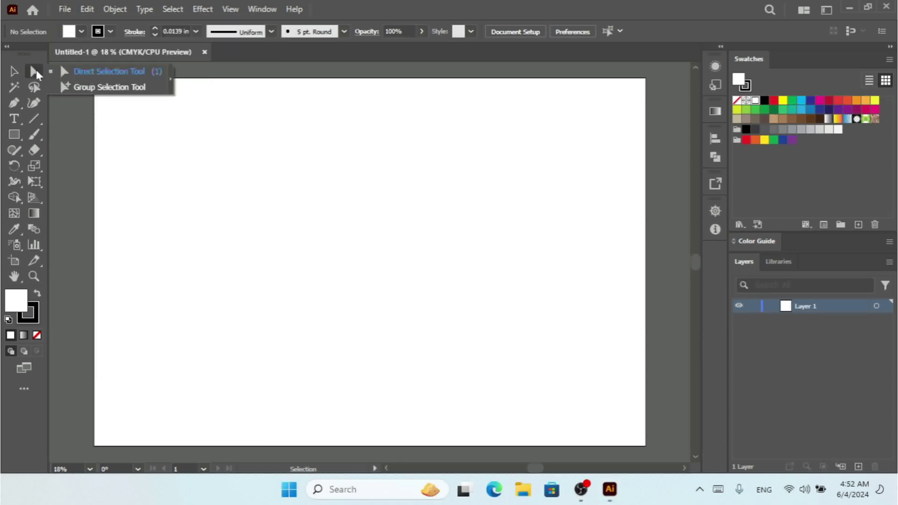
pyautogui.click(149, 75)
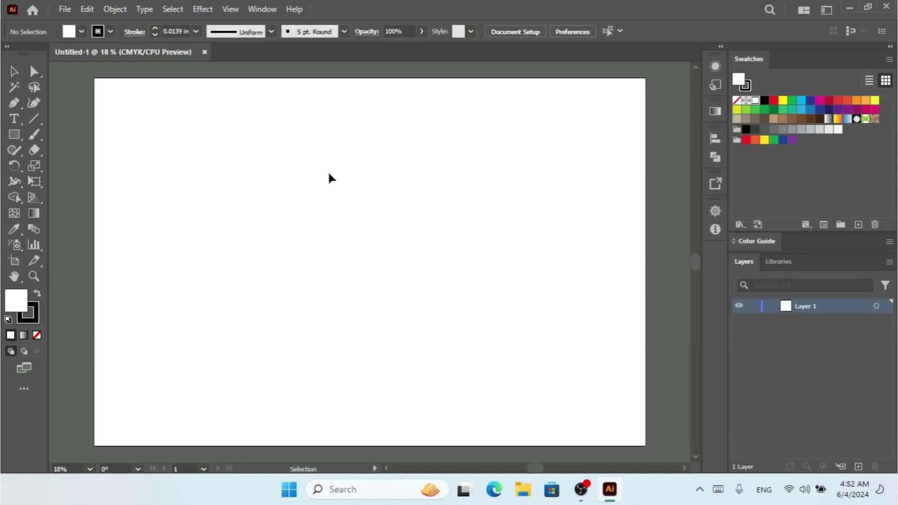
pyautogui.click(87, 9)
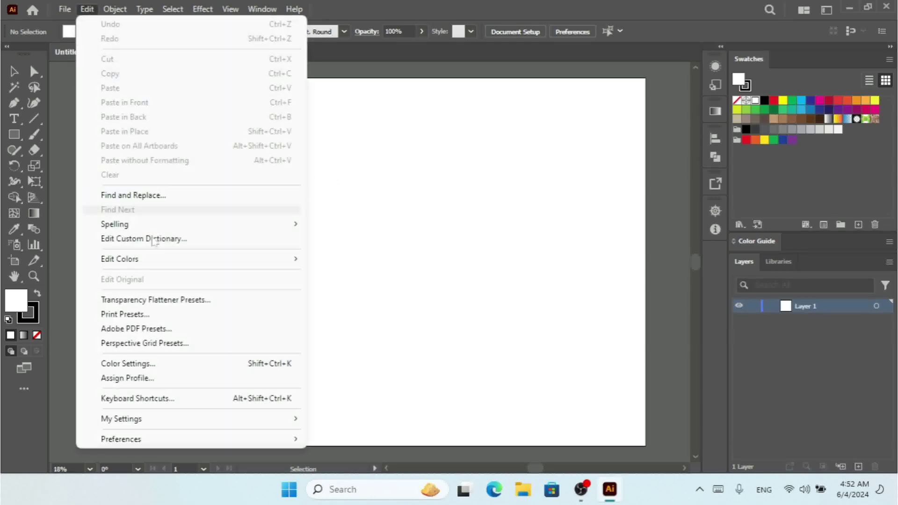
pyautogui.click(161, 399)
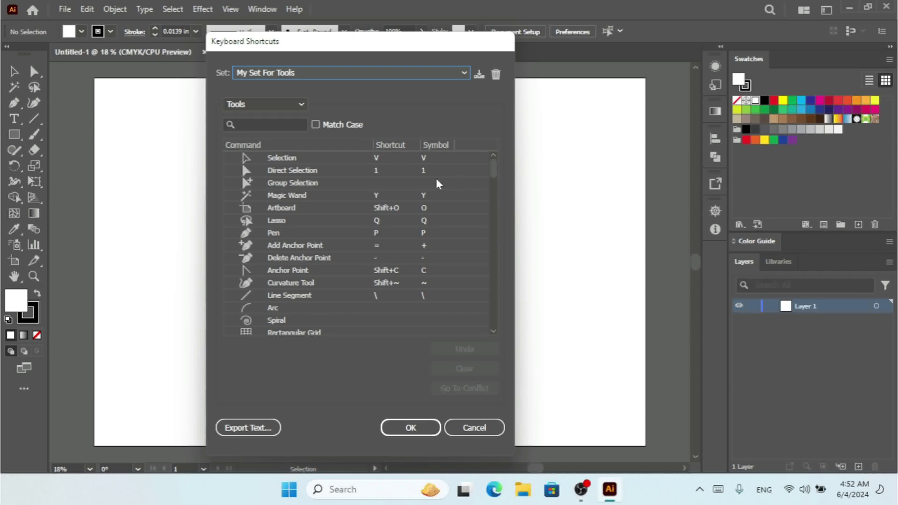
# Export the shortcuts as My Set For Tools.txt to the Desktop, keeping My Set For Tools active.
pyautogui.click(257, 426)
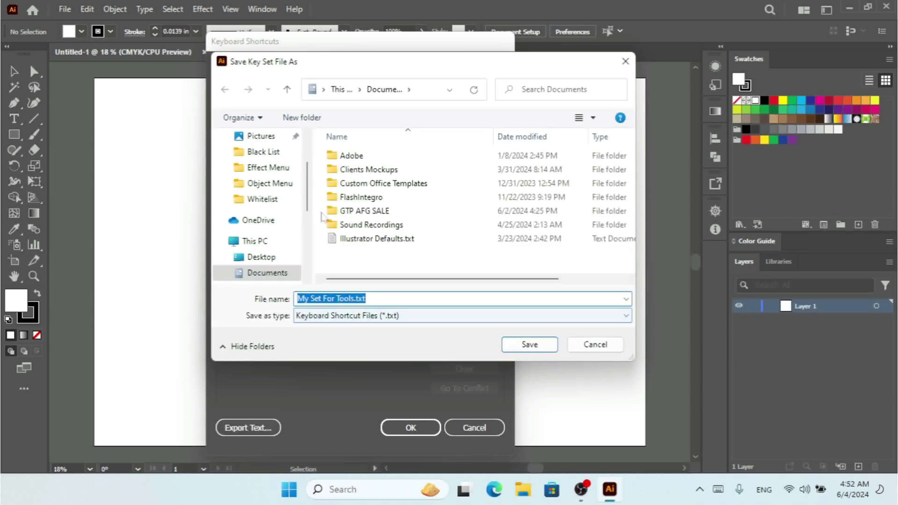
pyautogui.scroll(2, 309, 140)
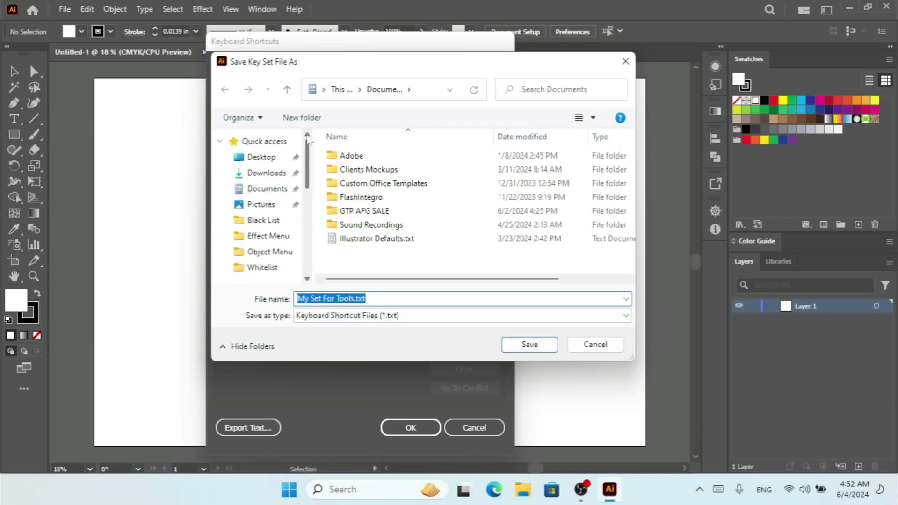
pyautogui.click(260, 159)
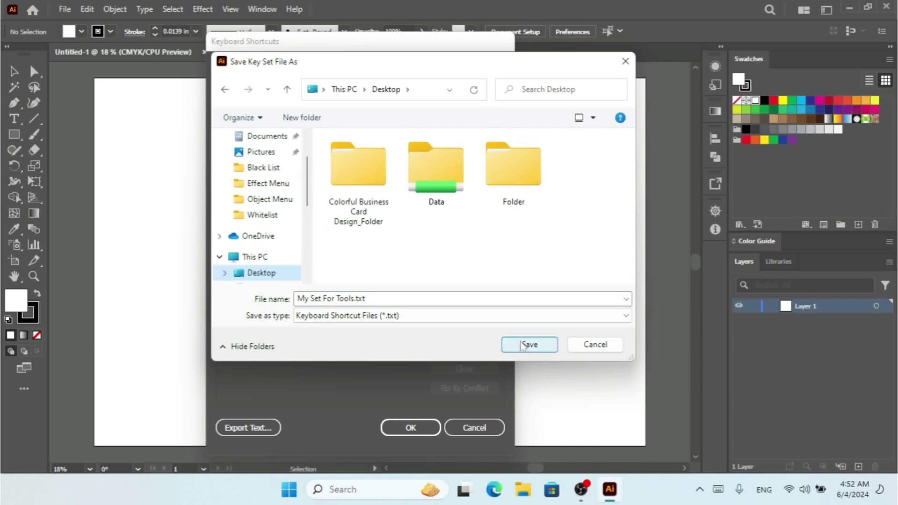
pyautogui.click(524, 345)
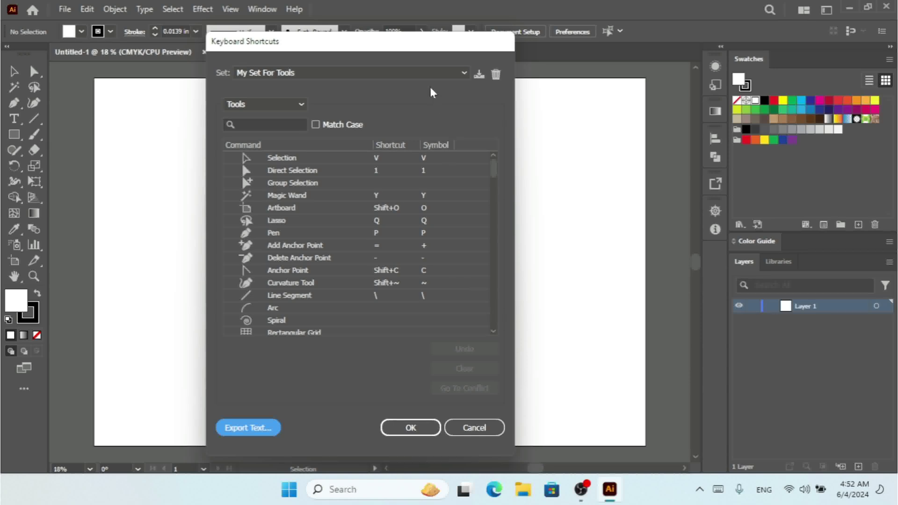
pyautogui.click(425, 73)
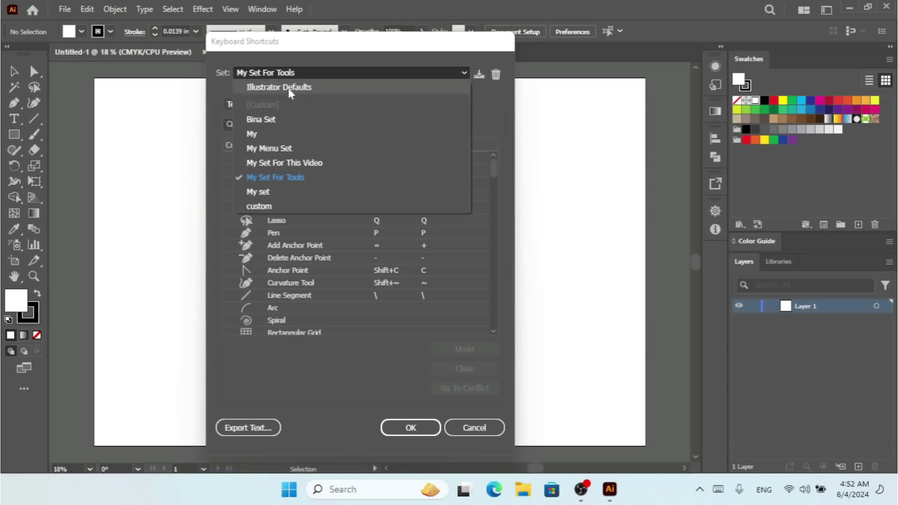
pyautogui.click(474, 108)
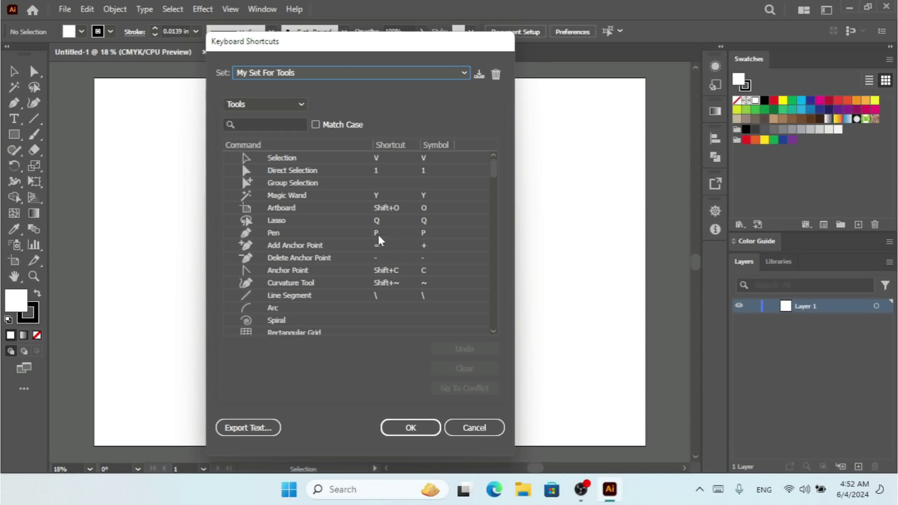
# Switch to the Custom shortcut set and cancel the Save Keyset prompt.
pyautogui.click(361, 73)
pyautogui.click(259, 206)
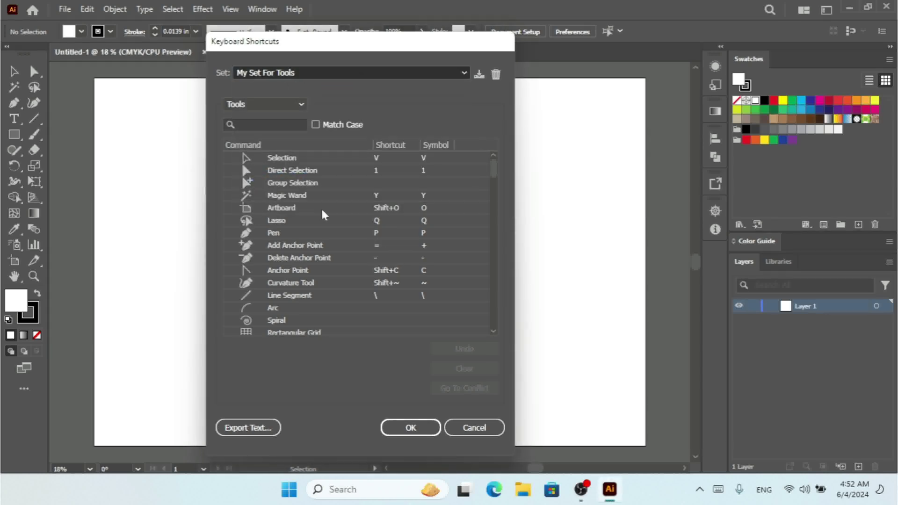
pyautogui.click(479, 77)
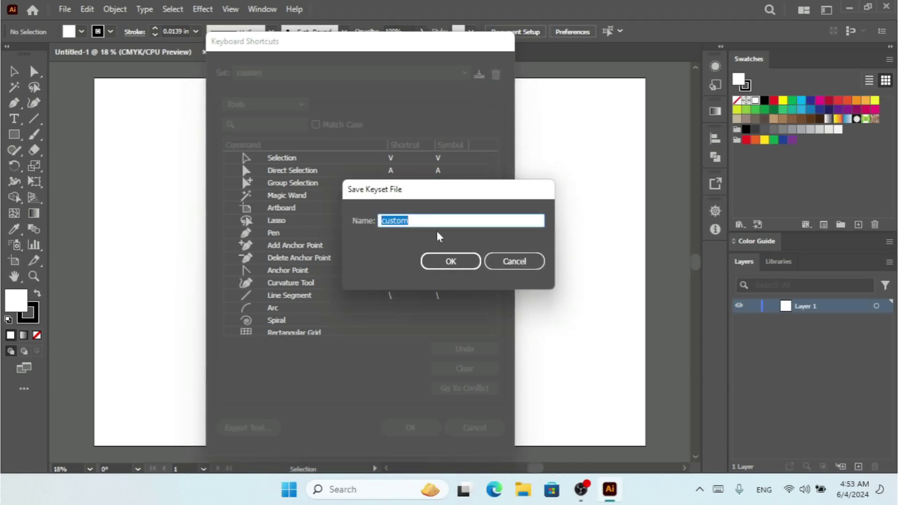
pyautogui.click(514, 261)
# Reselect My Set For Tools, delete it, and close Keyboard Shortcuts.
pyautogui.click(425, 74)
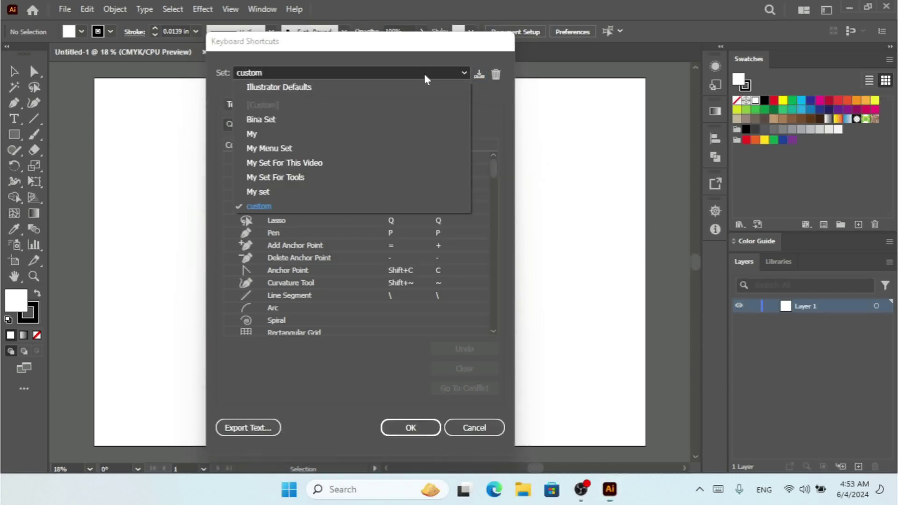
pyautogui.click(296, 178)
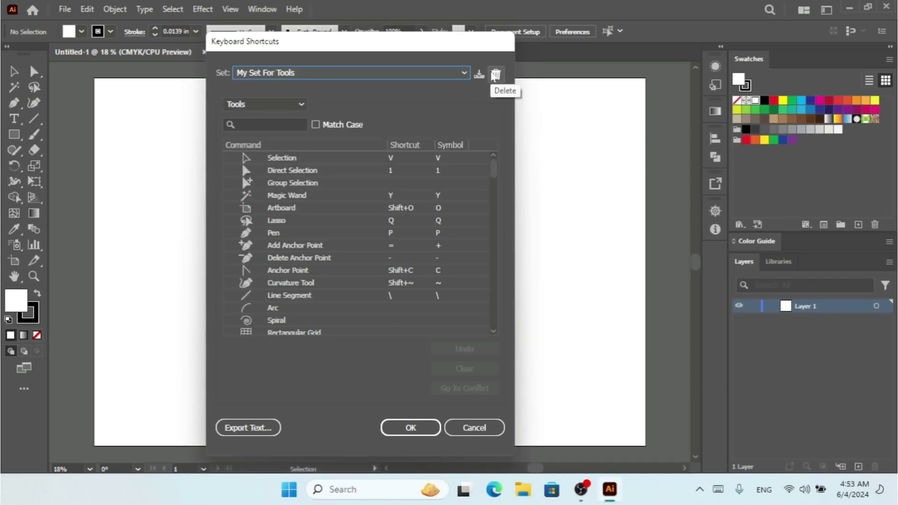
pyautogui.click(494, 76)
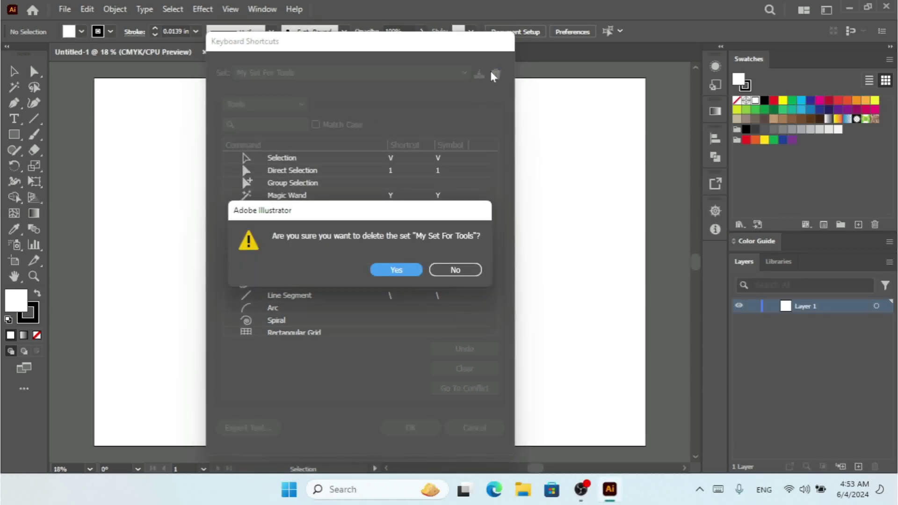
pyautogui.click(395, 269)
pyautogui.click(421, 427)
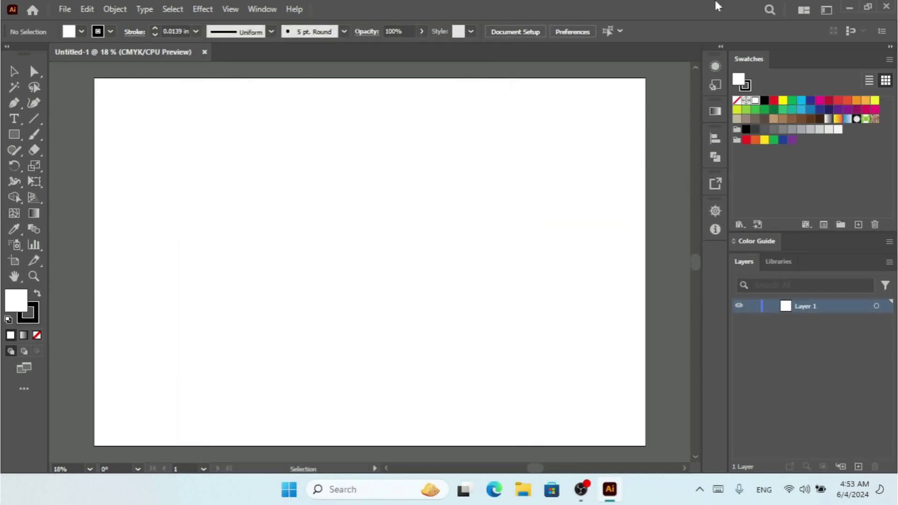
# Minimize Illustrator, open My Set For Tools.txt in Notepad, scroll through it, and close it.
pyautogui.click(849, 8)
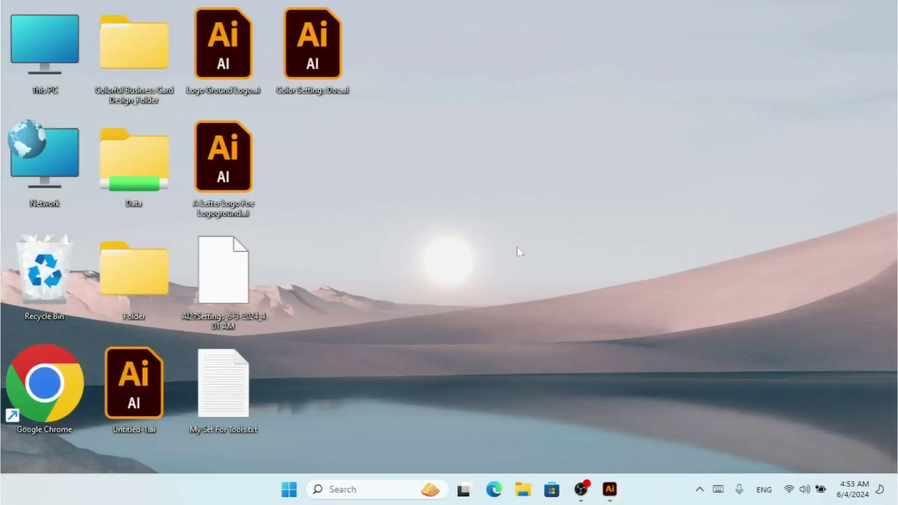
pyautogui.click(232, 376)
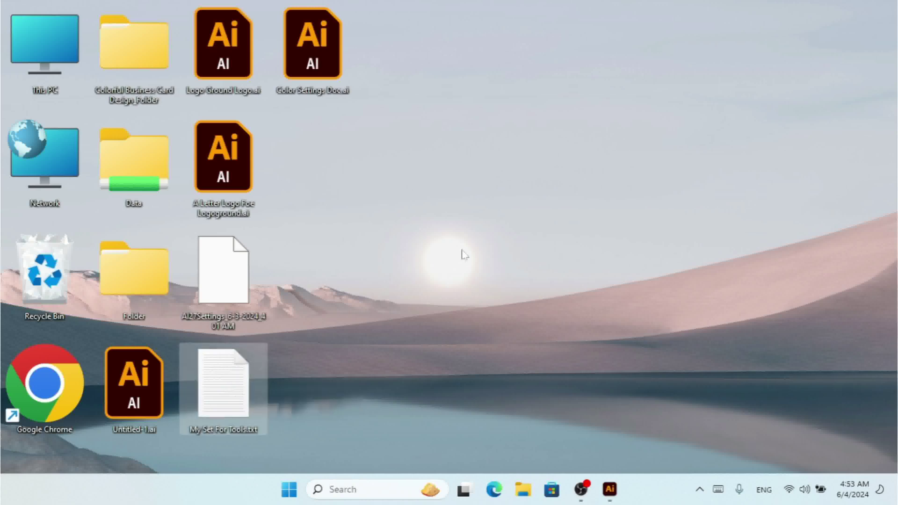
pyautogui.press('Return')
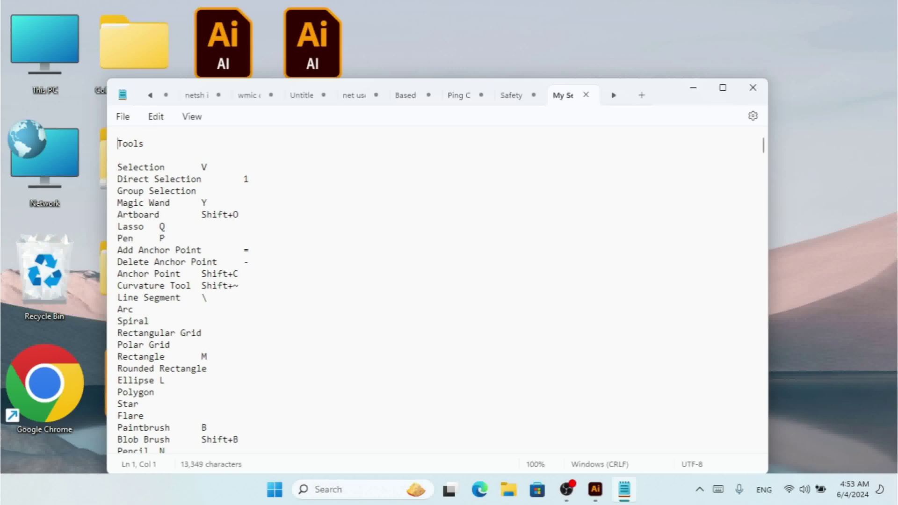
pyautogui.moveTo(766, 146); pyautogui.dragTo(761, 389)
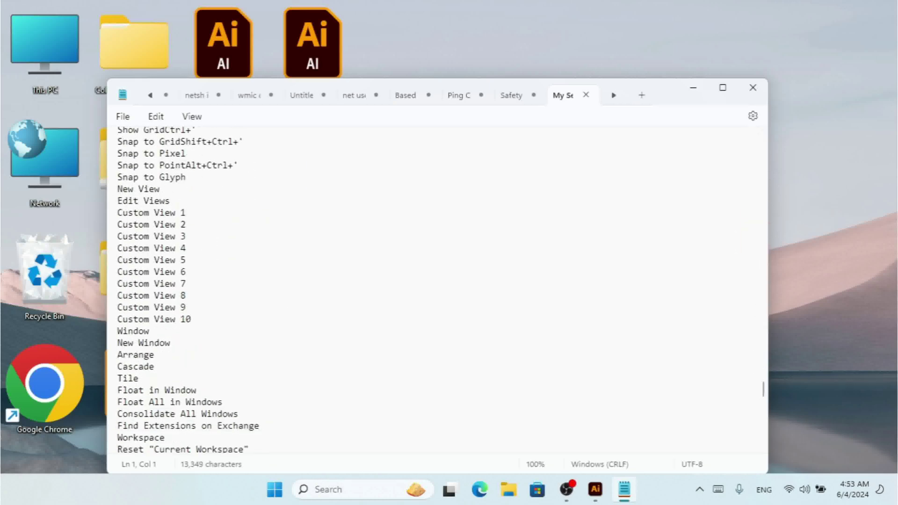
pyautogui.click(753, 87)
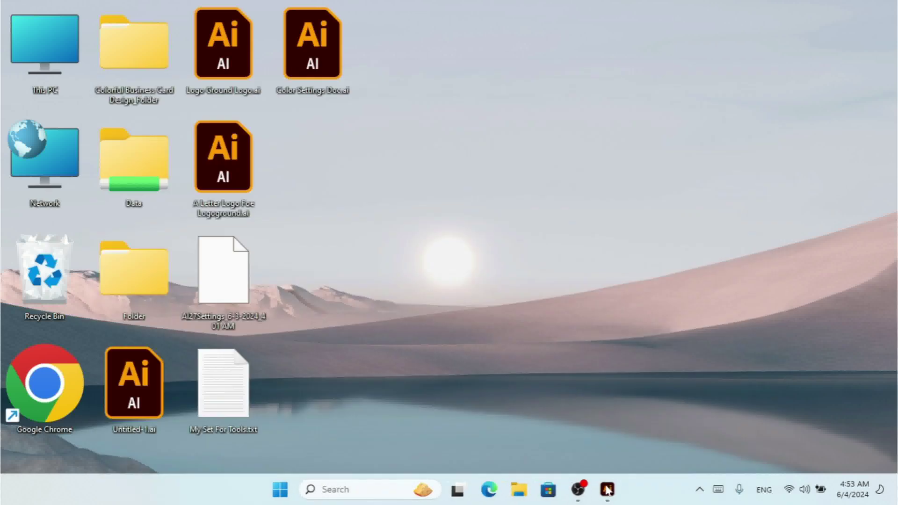
# Restore the Illustrator window with the blank Untitled-1 document and show the Edit menu.
pyautogui.click(607, 490)
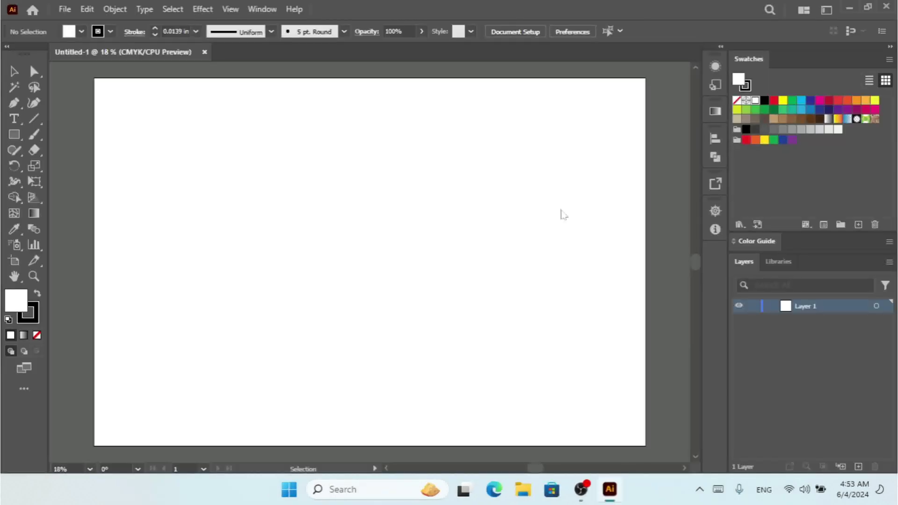
pyautogui.click(86, 11)
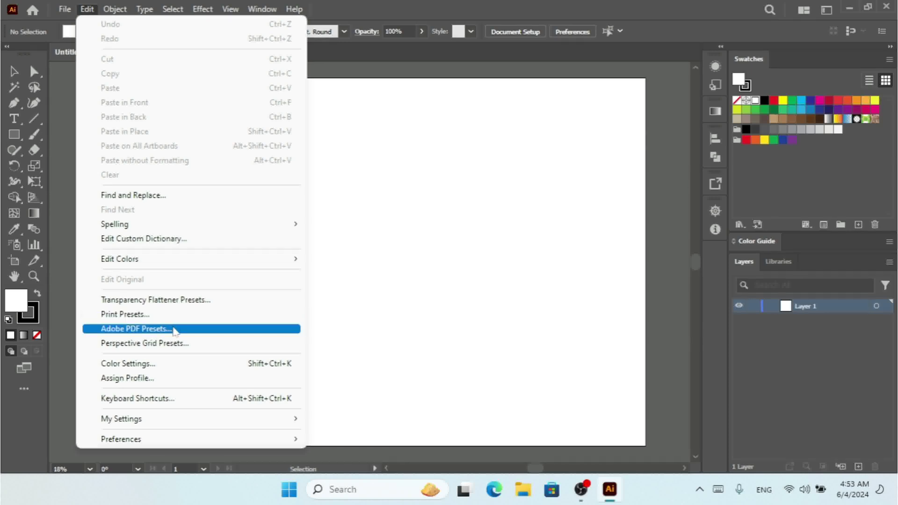
# In Print Presets, add a new preset and confirm its Print Preset 1 settings.
pyautogui.click(196, 315)
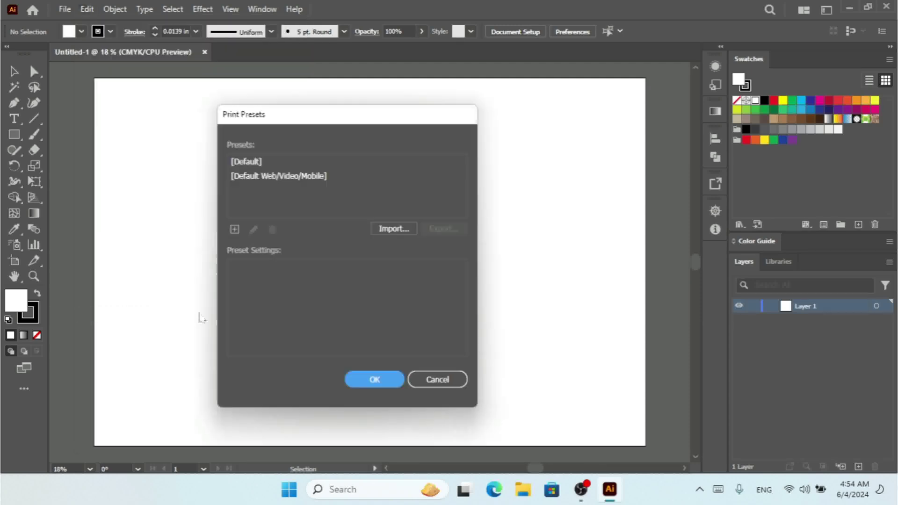
pyautogui.click(234, 229)
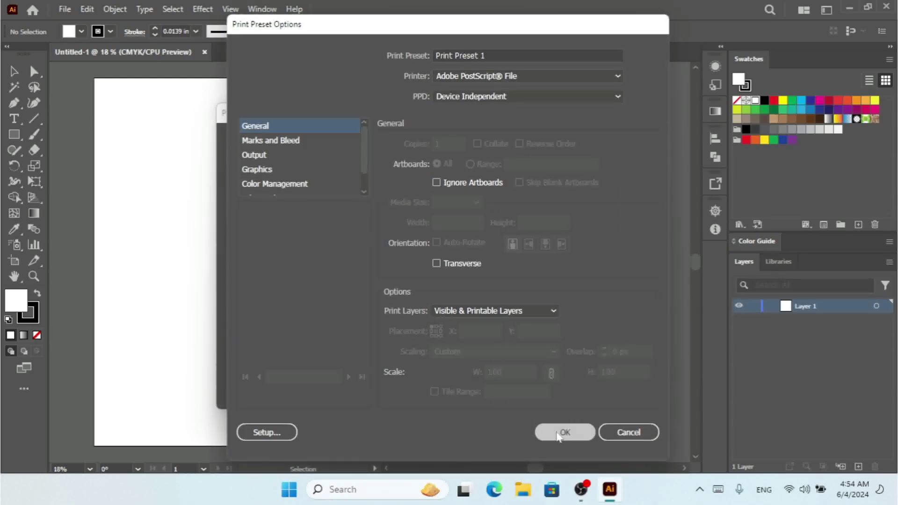
pyautogui.click(565, 432)
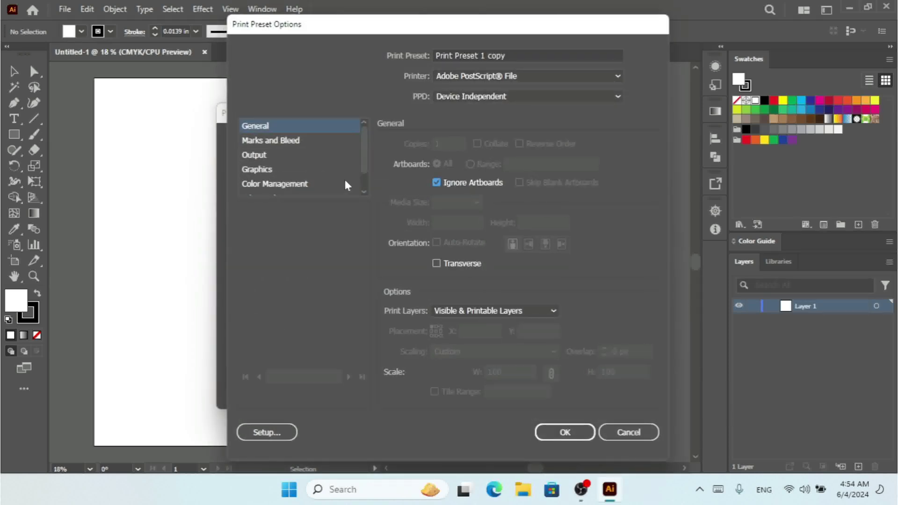
# Turn on All Printer's Marks under Marks and Bleed, save Print Preset 1 copy, and close Print Presets.
pyautogui.click(274, 144)
pyautogui.click(402, 159)
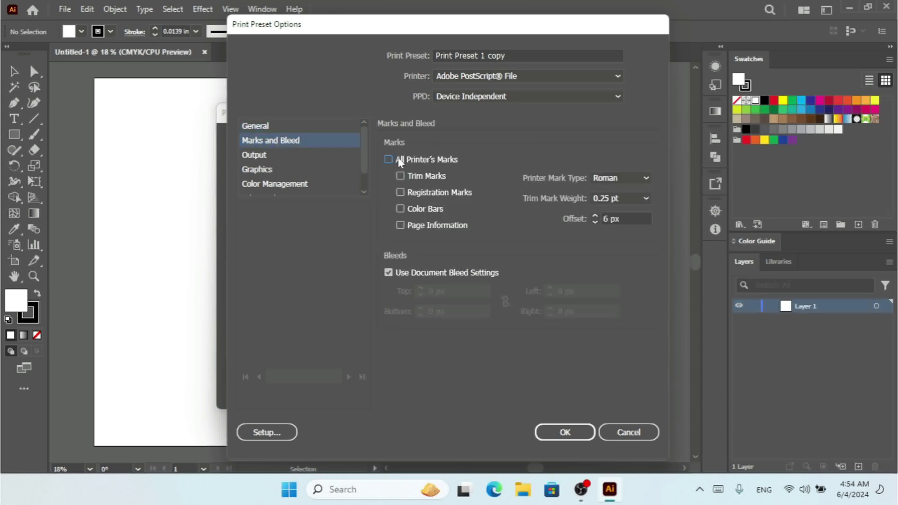
pyautogui.click(520, 53)
pyautogui.moveTo(520, 52); pyautogui.dragTo(414, 52)
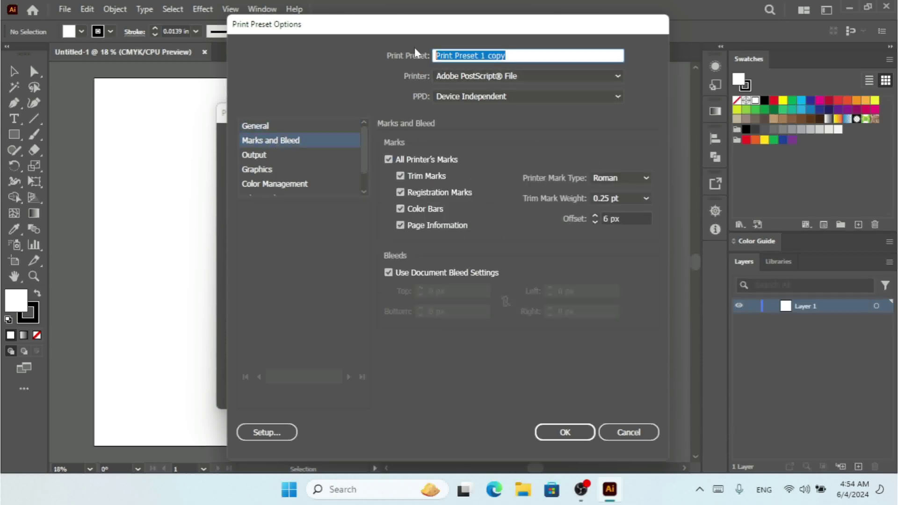
pyautogui.click(565, 432)
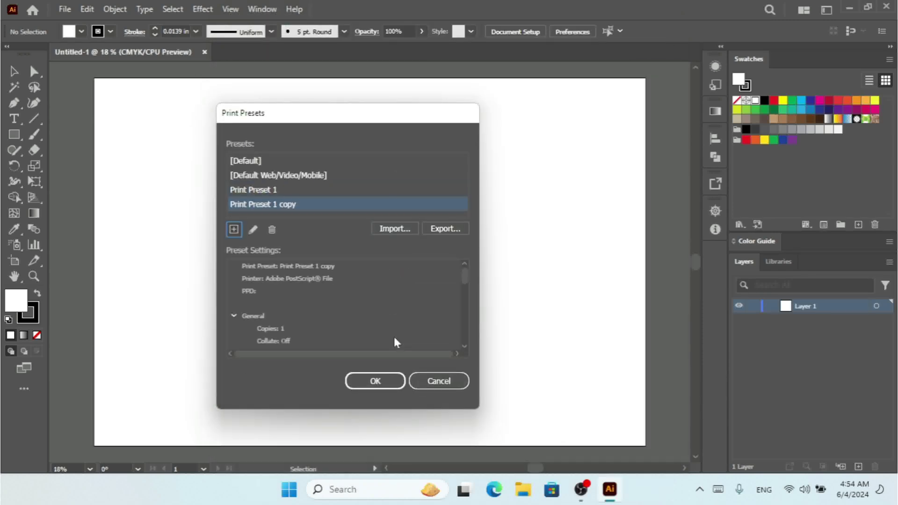
pyautogui.click(375, 380)
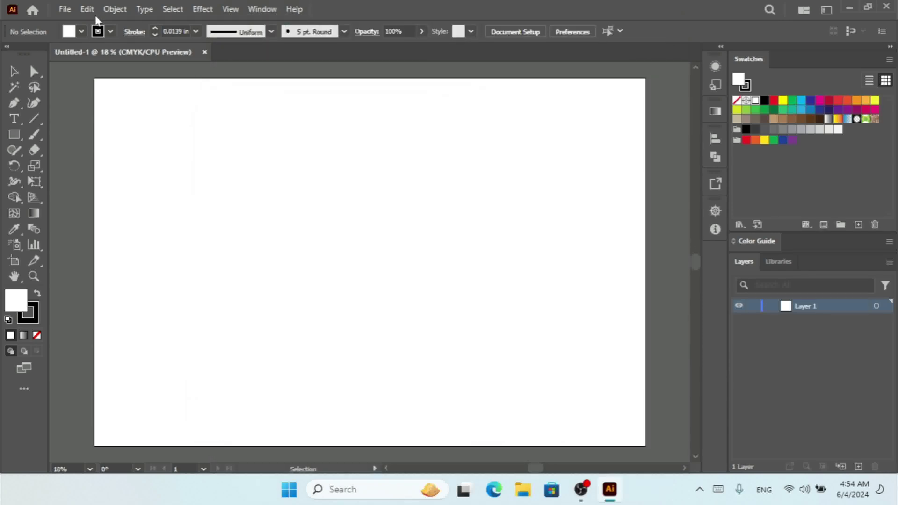
# Export My Settings to the Desktop as AI27Settings_6-4-2024_4 54 AM and acknowledge the success message.
pyautogui.click(87, 10)
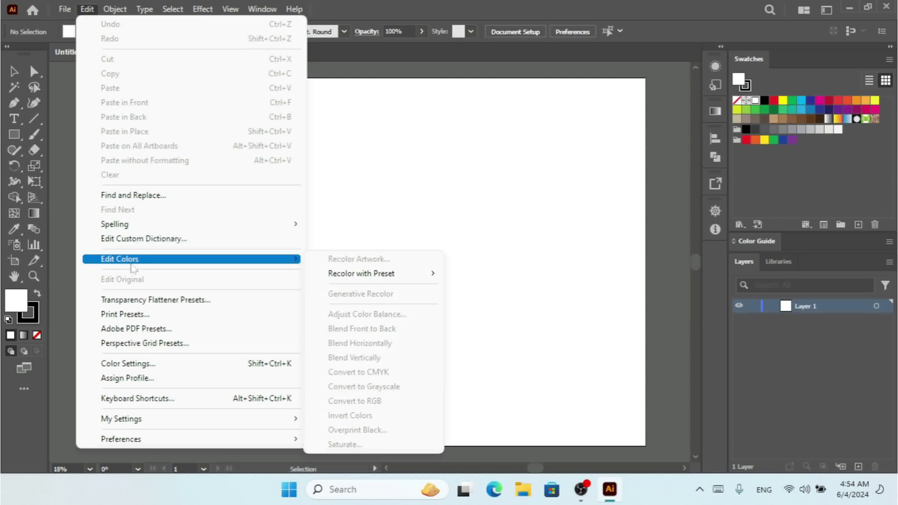
pyautogui.moveTo(226, 423)
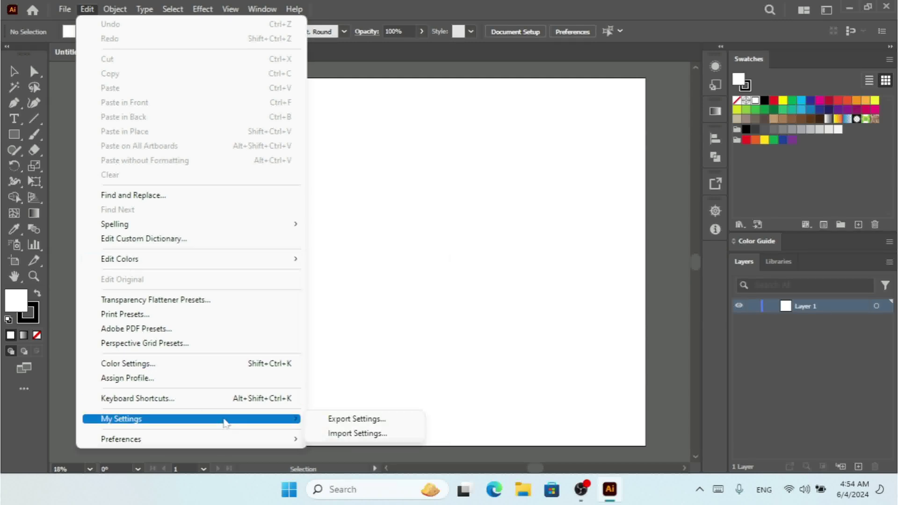
pyautogui.click(337, 420)
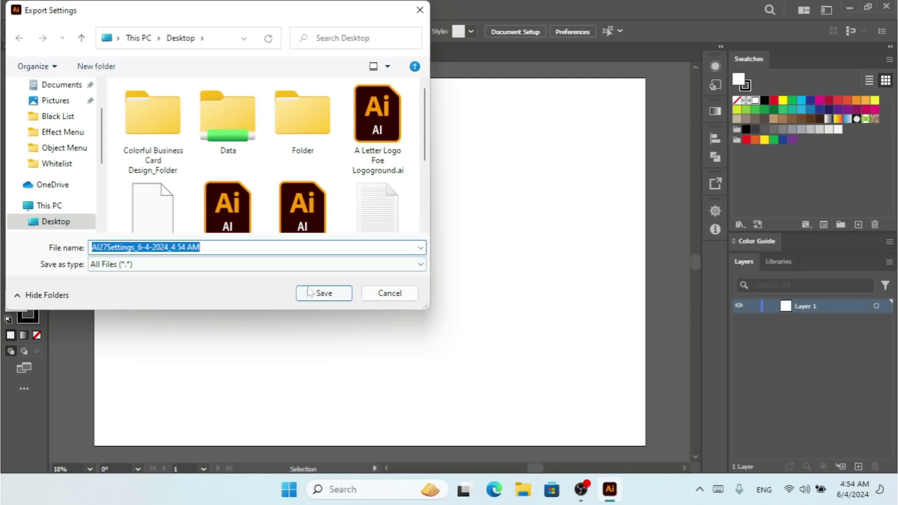
pyautogui.click(320, 295)
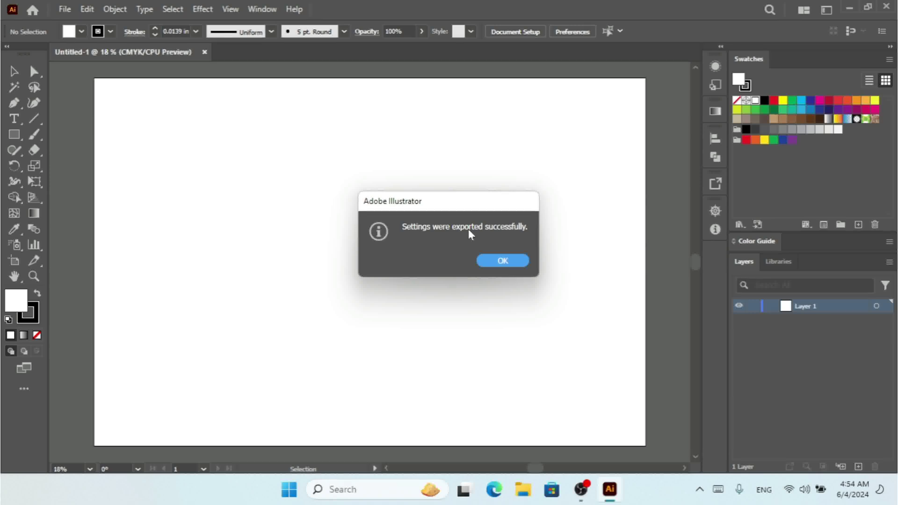
pyautogui.click(496, 260)
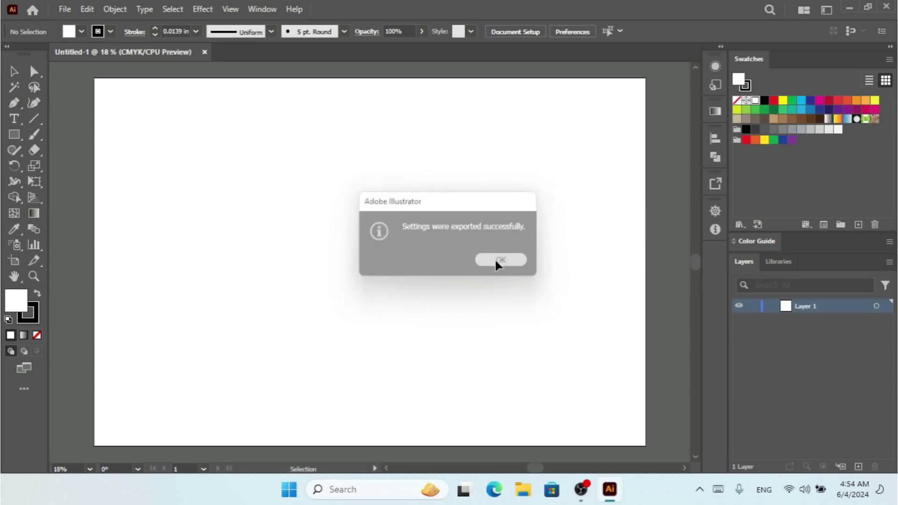
# In Edit > Print Presets, delete Print Preset 1 and Print Preset 1 copy, then close the dialog.
pyautogui.click(88, 8)
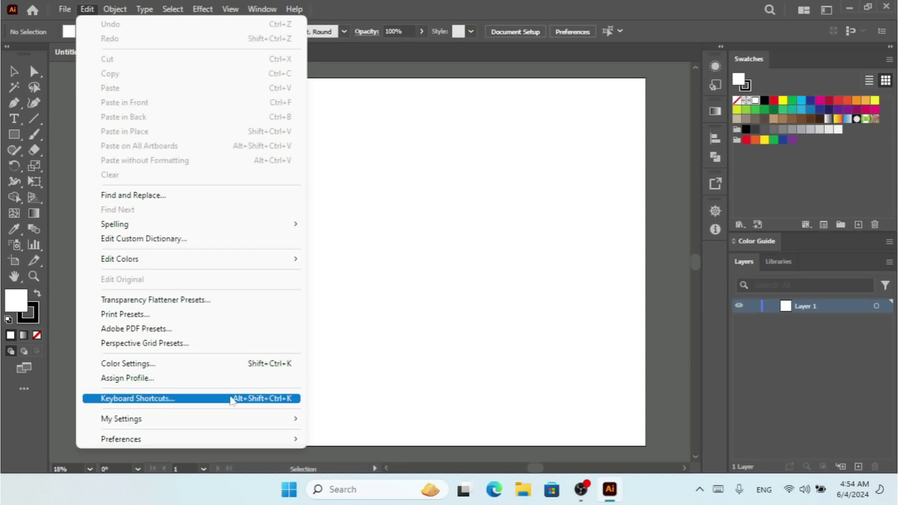
pyautogui.click(182, 316)
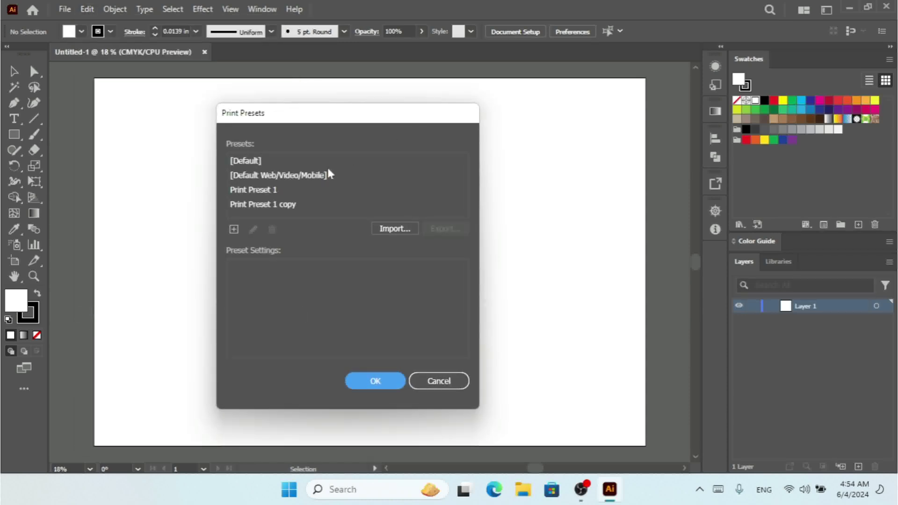
pyautogui.click(270, 191)
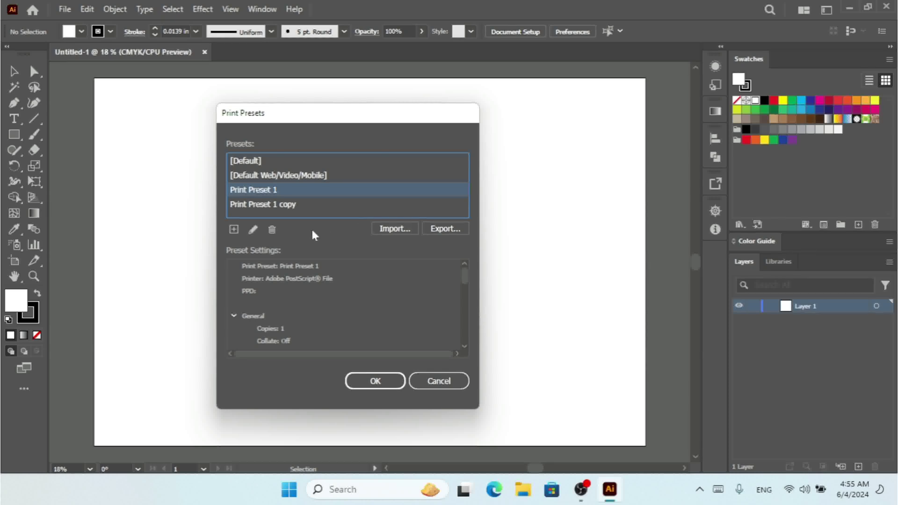
pyautogui.click(272, 229)
pyautogui.click(275, 191)
pyautogui.click(272, 229)
pyautogui.click(372, 381)
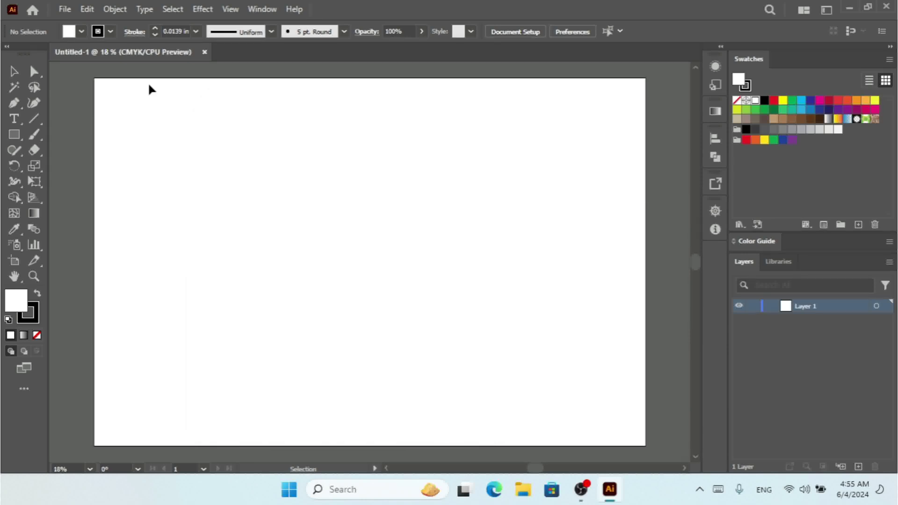
# Import the AI27Settings file from the Desktop via Edit > My Settings, accepting the replace warning.
pyautogui.click(88, 9)
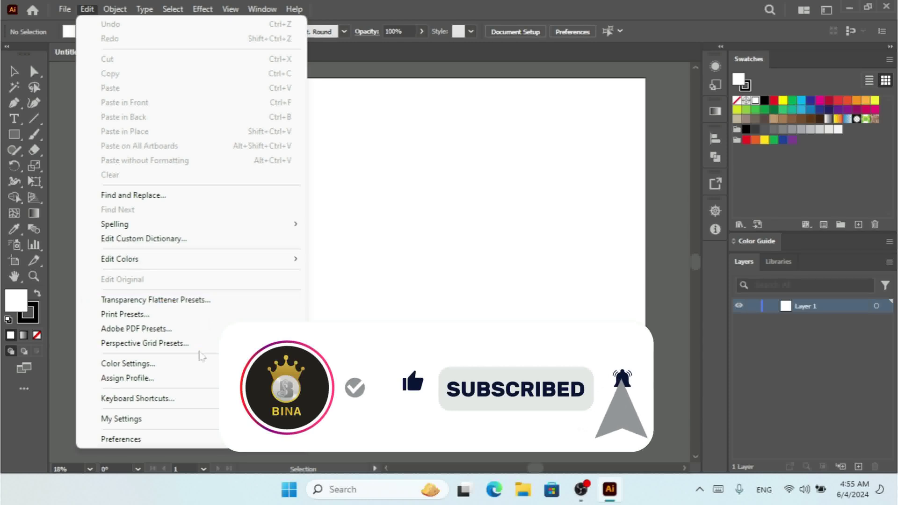
pyautogui.moveTo(205, 423)
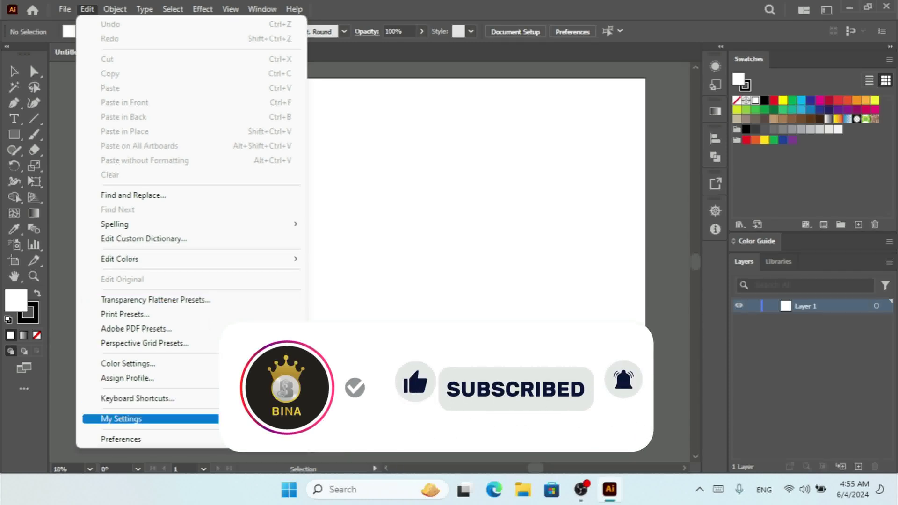
pyautogui.click(377, 434)
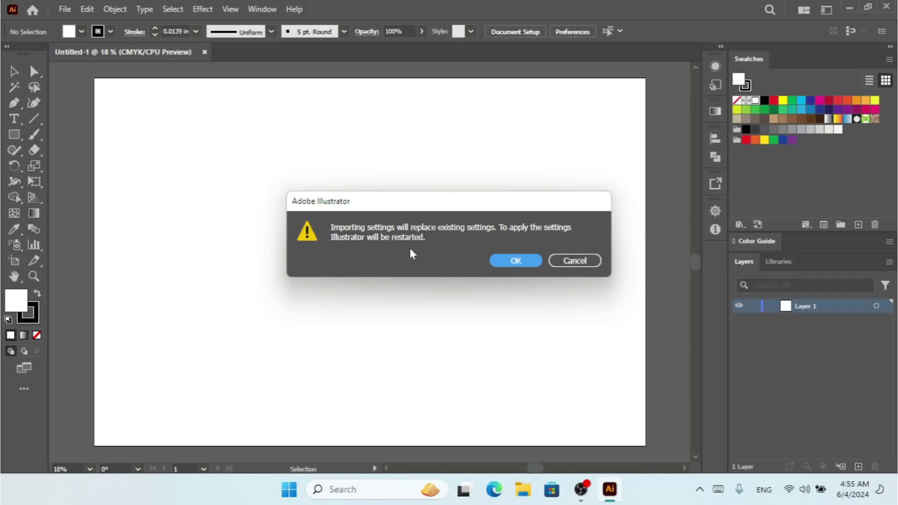
pyautogui.click(508, 260)
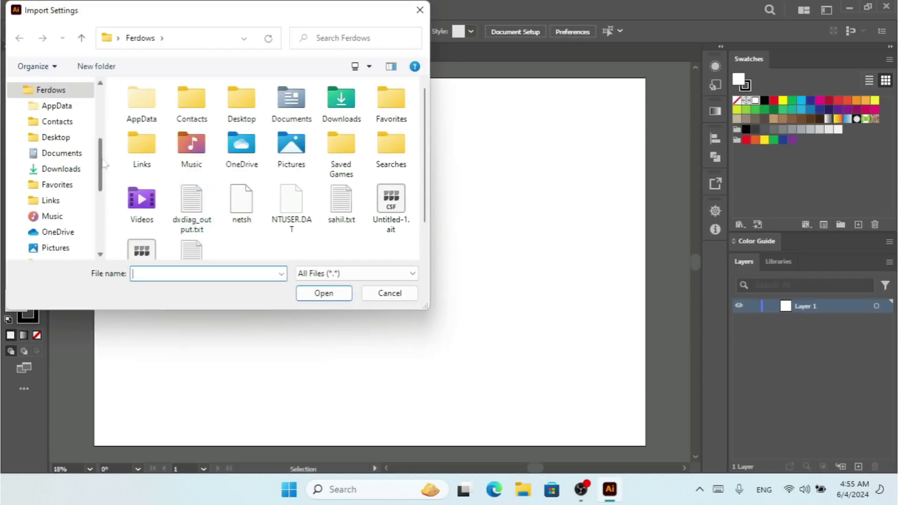
pyautogui.scroll(5, 51, 168)
pyautogui.scroll(-6, 51, 169)
pyautogui.click(56, 247)
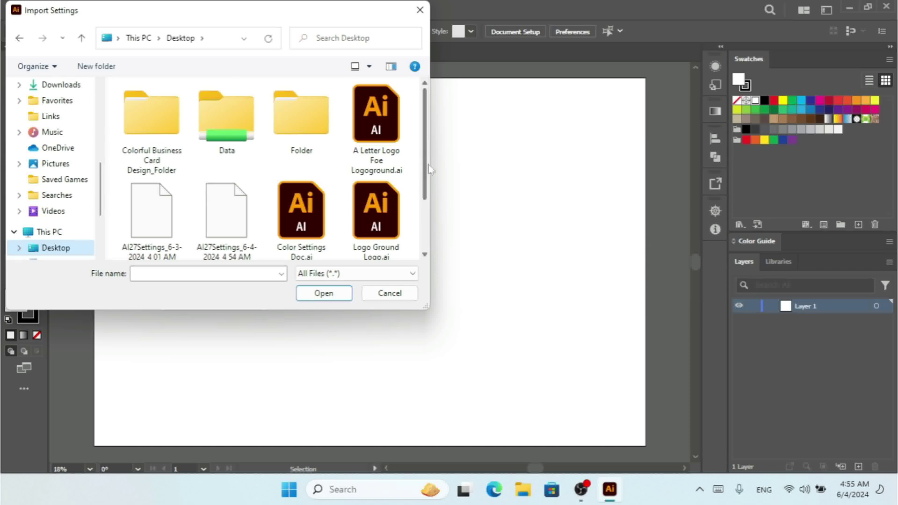
pyautogui.scroll(-3, 319, 189)
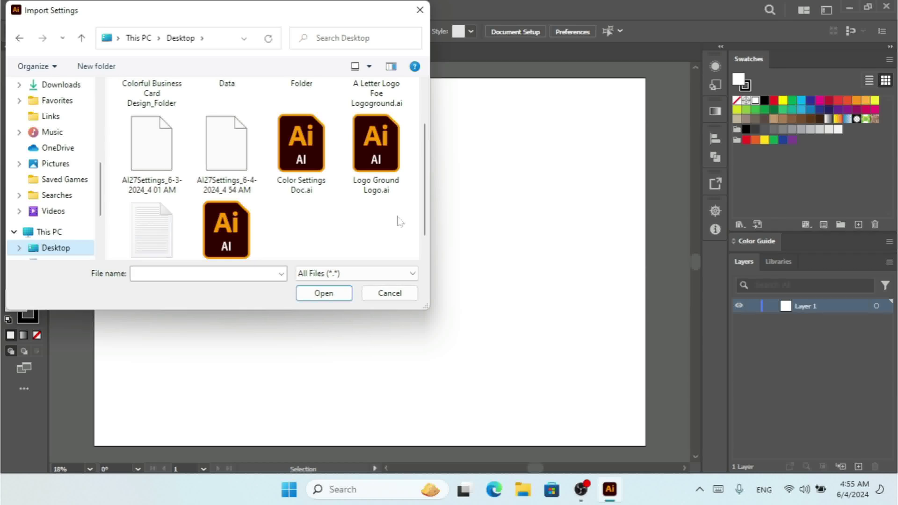
pyautogui.doubleClick(239, 154)
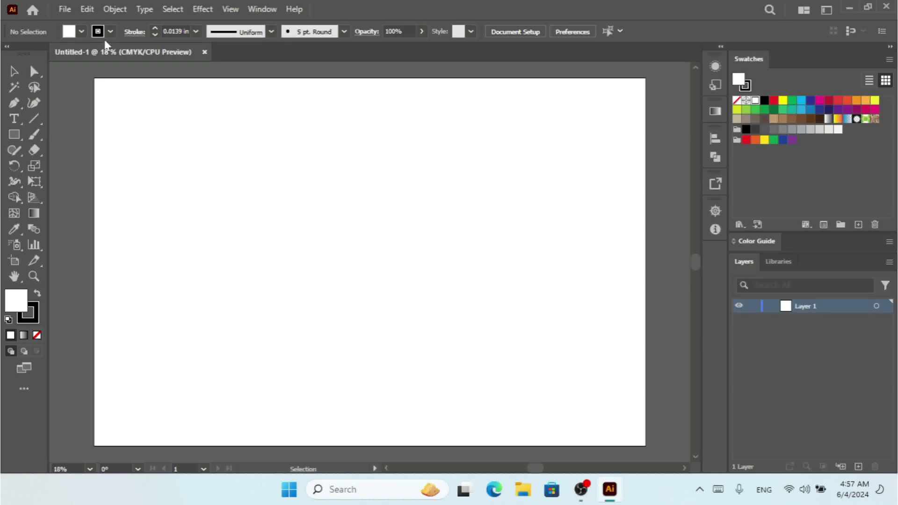
pyautogui.click(94, 11)
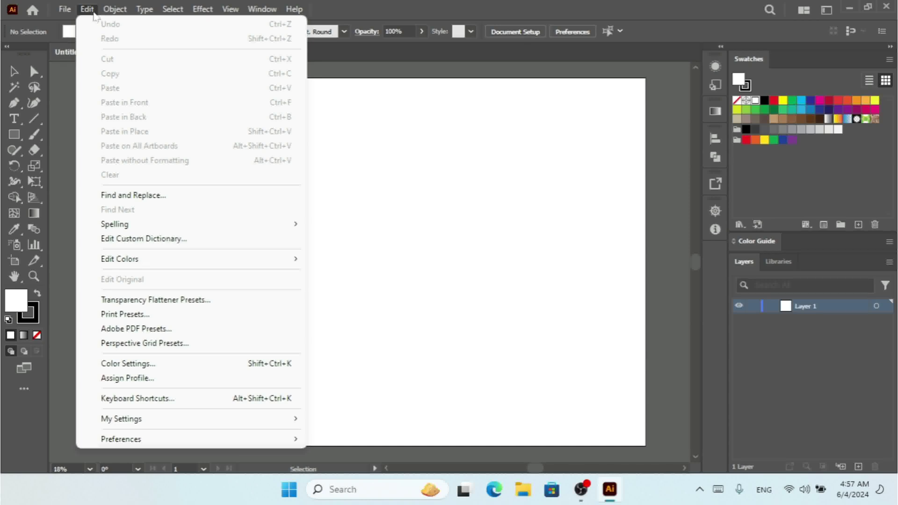
pyautogui.click(145, 318)
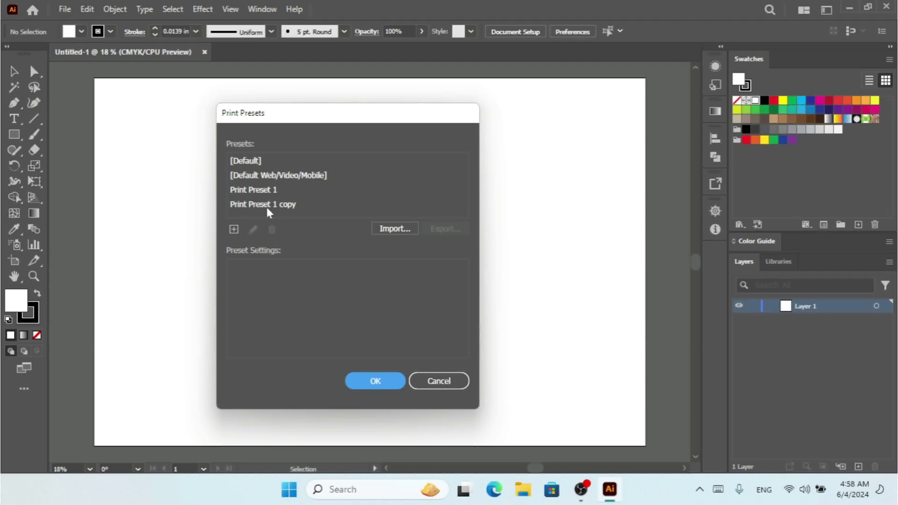
pyautogui.click(443, 381)
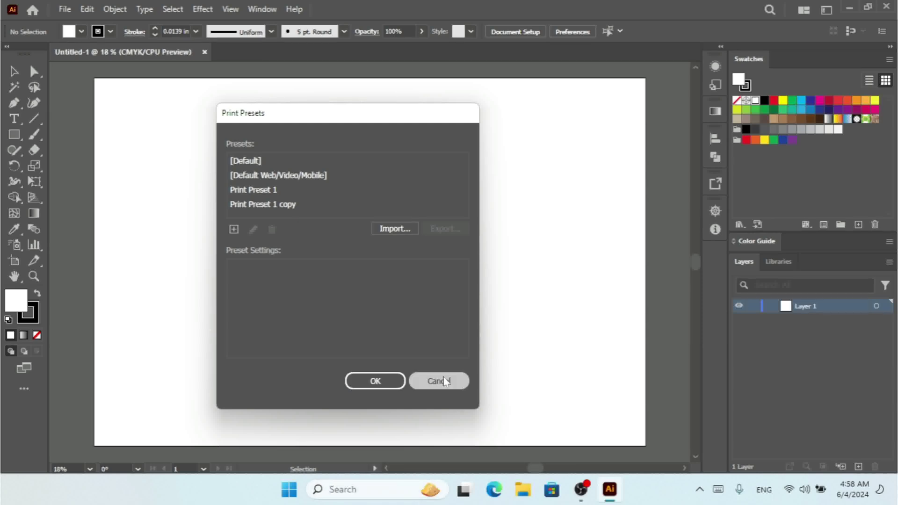
pyautogui.click(85, 10)
pyautogui.moveTo(102, 225)
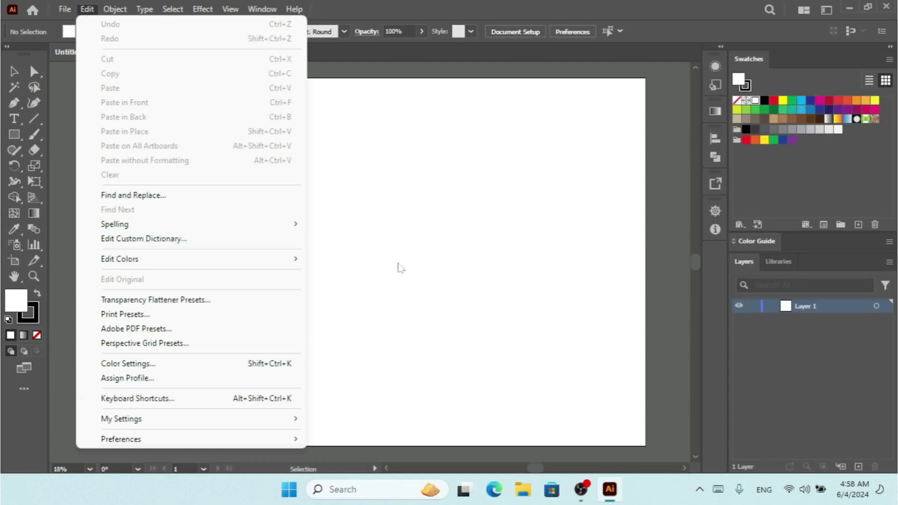
pyautogui.click(446, 246)
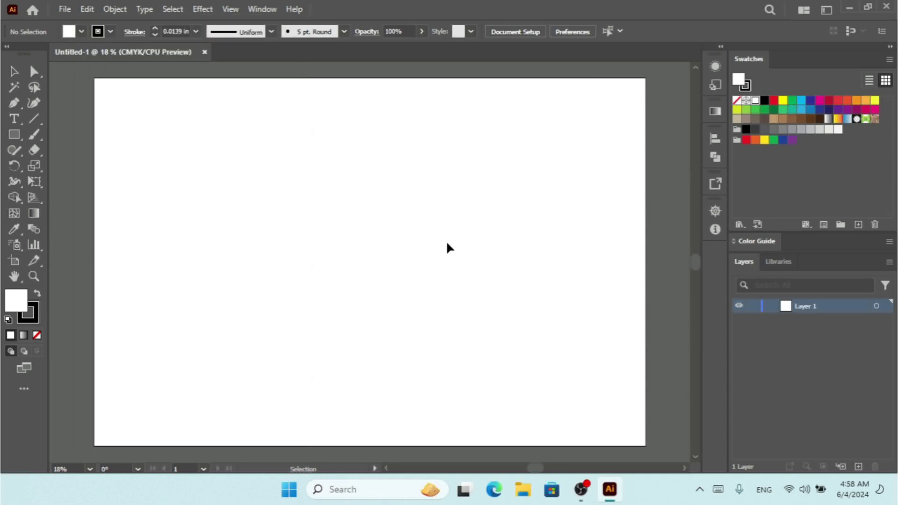